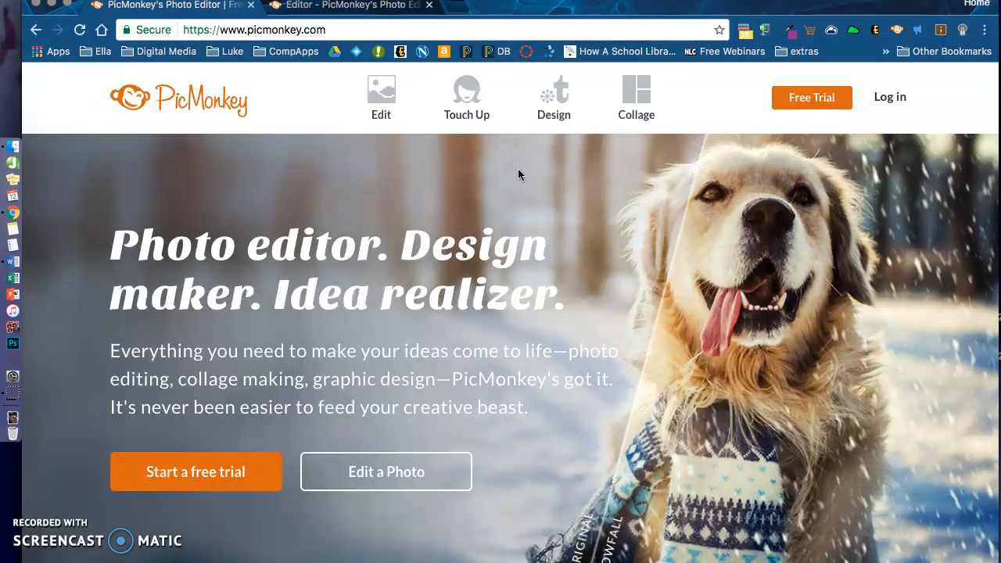
# Step: Look through the Edit, Touch Up, Design and Collage starting options on the PicMonkey home page
pyautogui.moveTo(380, 89)
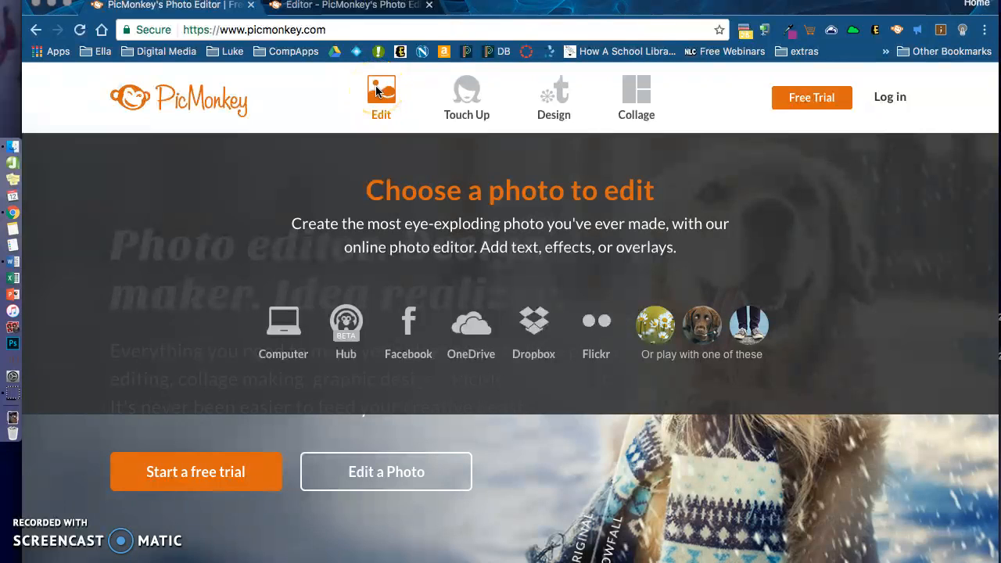
pyautogui.moveTo(464, 102)
pyautogui.moveTo(565, 103)
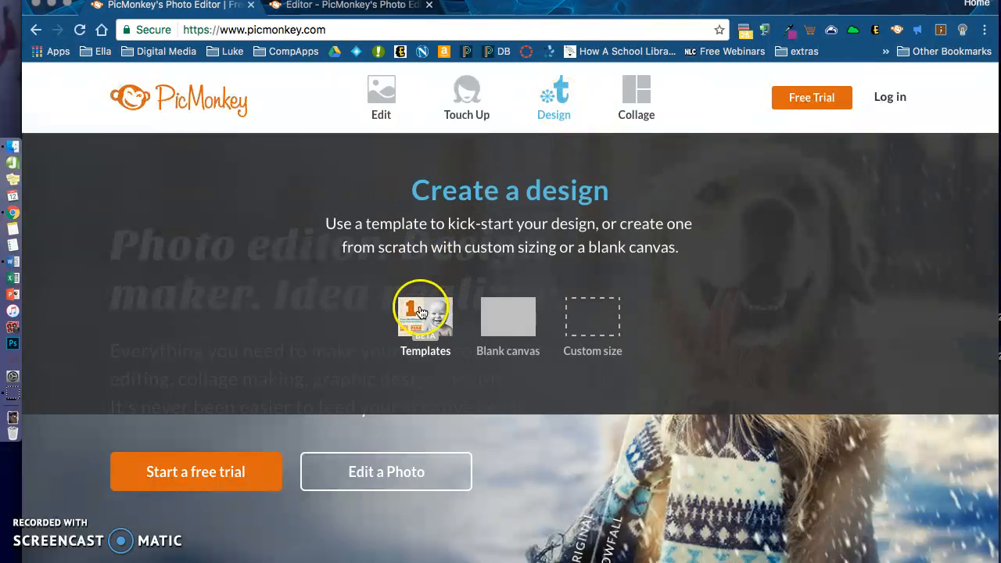
pyautogui.click(516, 304)
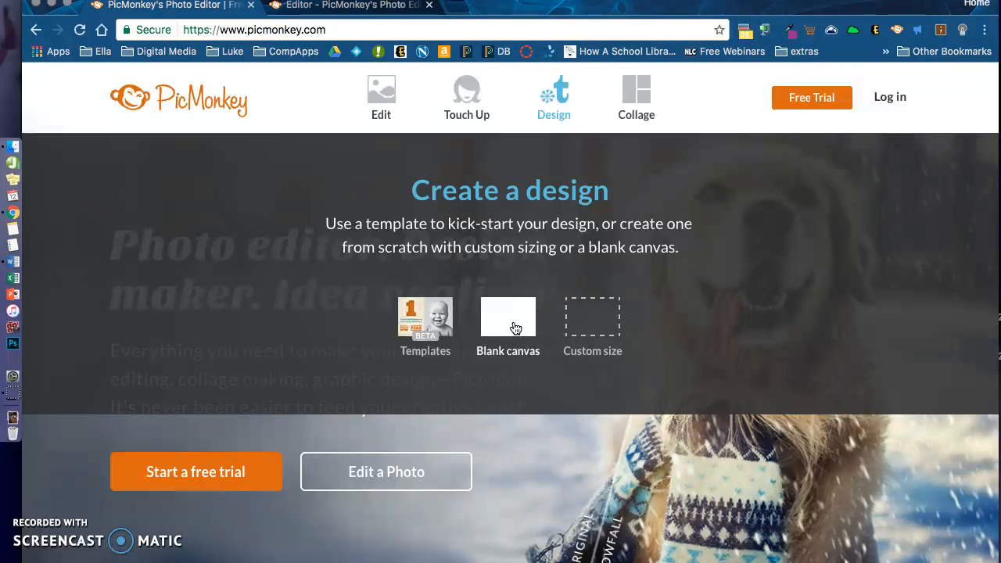
pyautogui.click(635, 87)
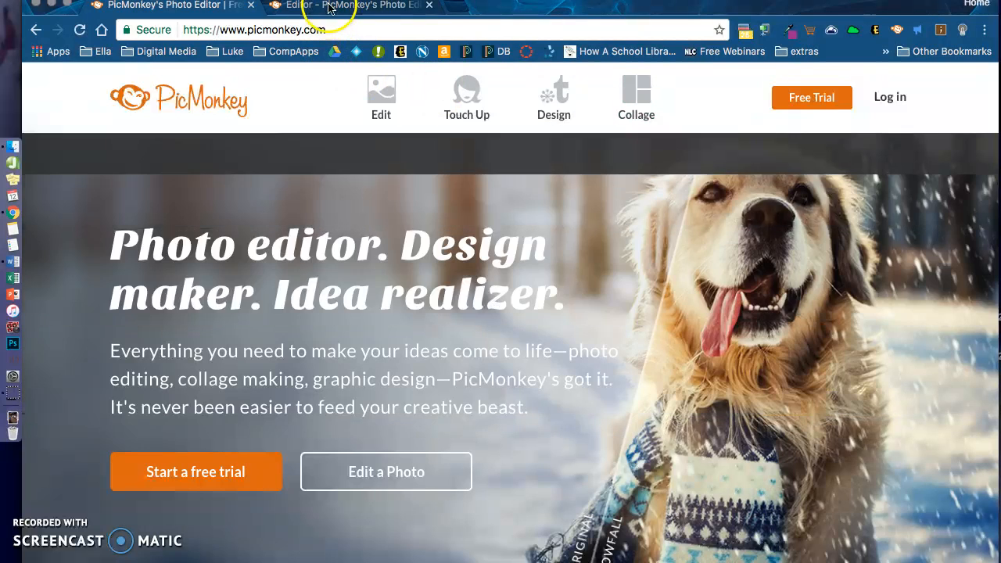
# Step: Switch to the editor with the opened toy car photo and auto adjust the photo
pyautogui.click(328, 6)
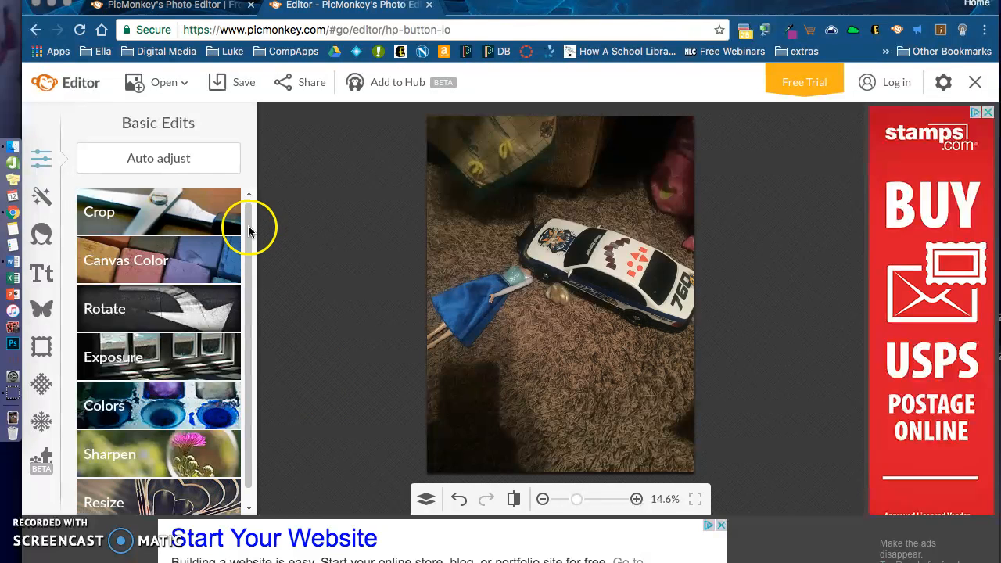
pyautogui.click(190, 162)
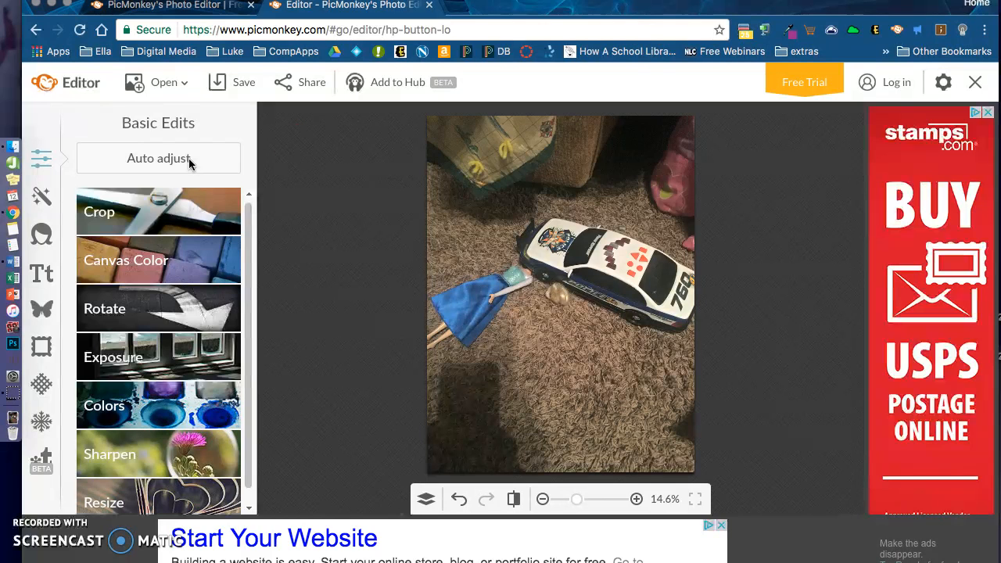
# Step: Start a crop and size its frame to about 2346 x 1386 around the doll and the toy police car
pyautogui.click(169, 200)
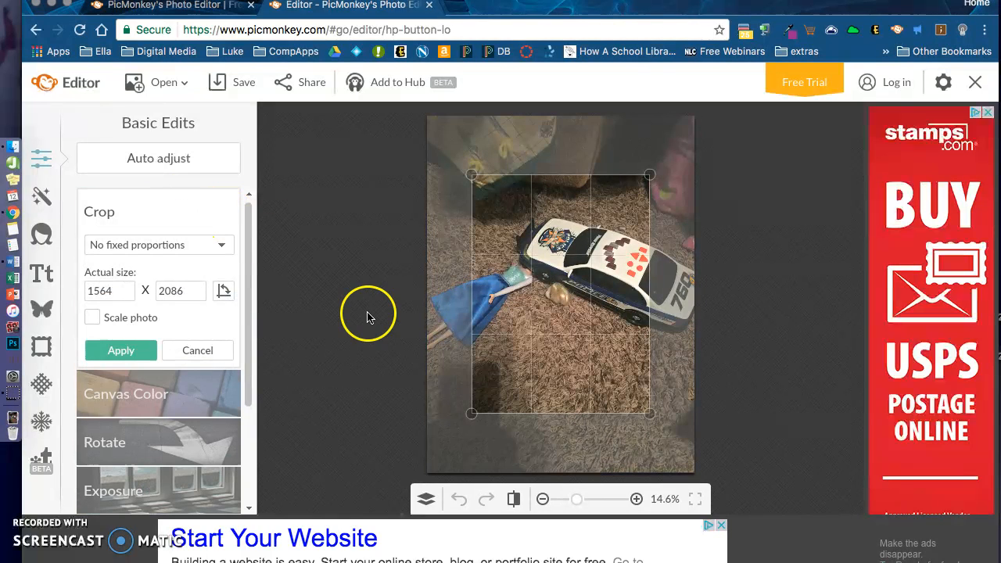
pyautogui.moveTo(471, 413); pyautogui.dragTo(427, 397)
pyautogui.moveTo(652, 400); pyautogui.dragTo(699, 396)
pyautogui.click(571, 397)
pyautogui.moveTo(569, 397); pyautogui.dragTo(566, 357)
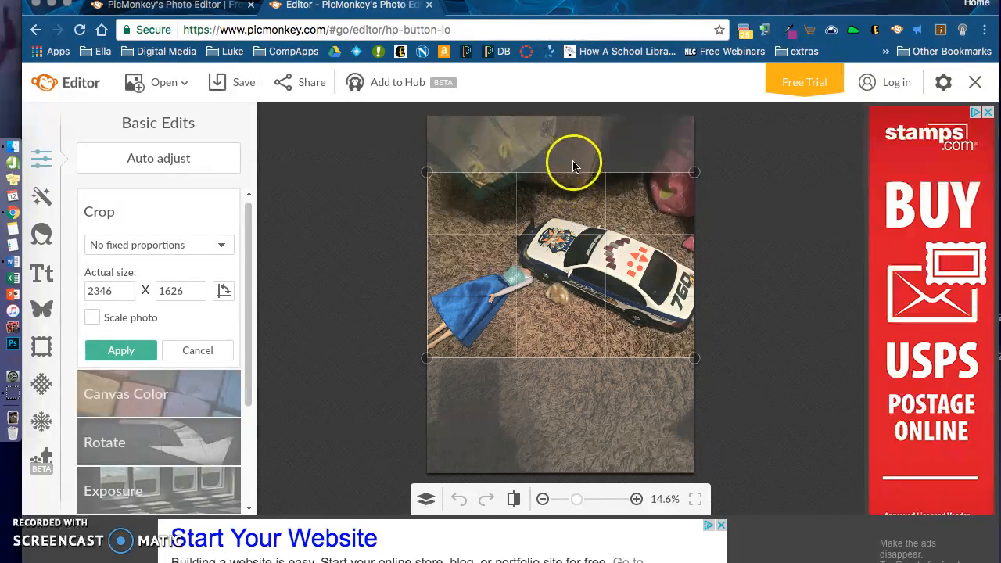
pyautogui.moveTo(574, 174); pyautogui.dragTo(572, 202)
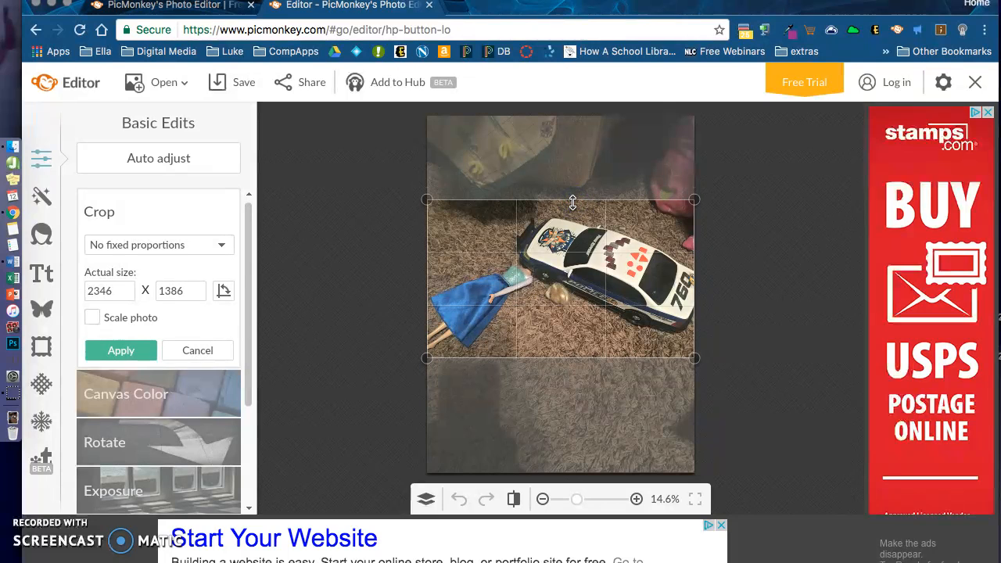
pyautogui.click(565, 409)
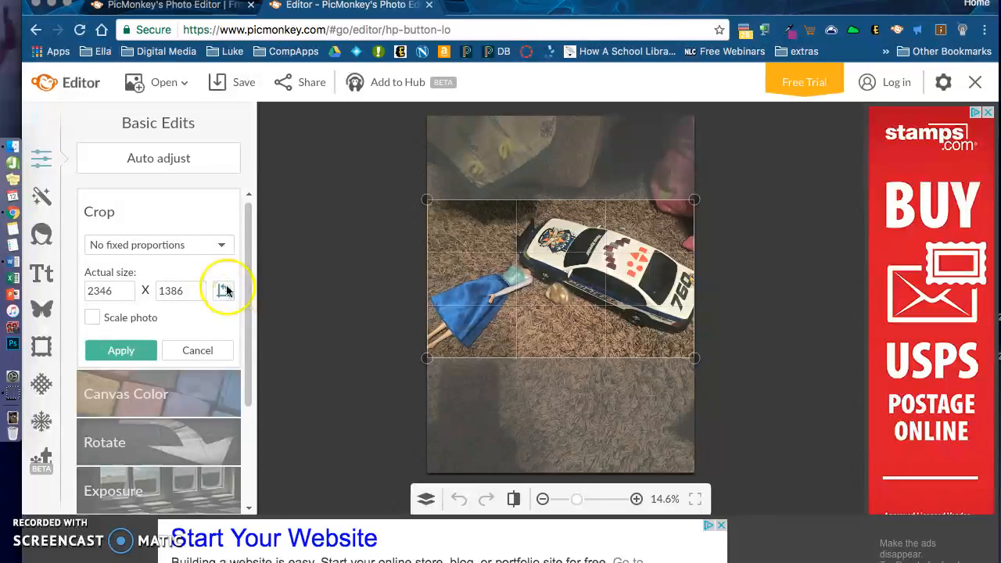
# Step: Check the preset crop proportions, keep no fixed proportions, and apply the crop to the photo
pyautogui.click(219, 245)
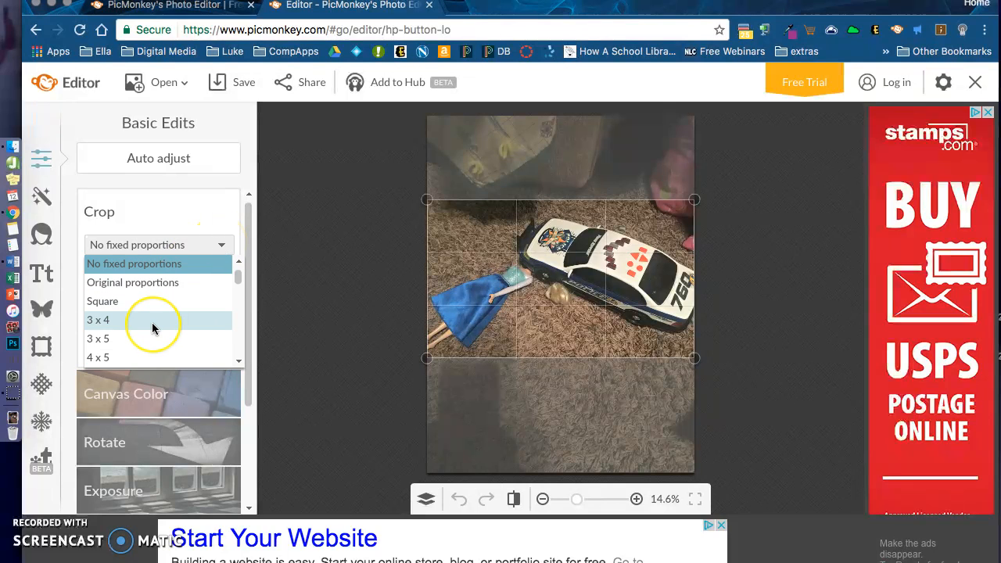
pyautogui.scroll(-2, 151, 322)
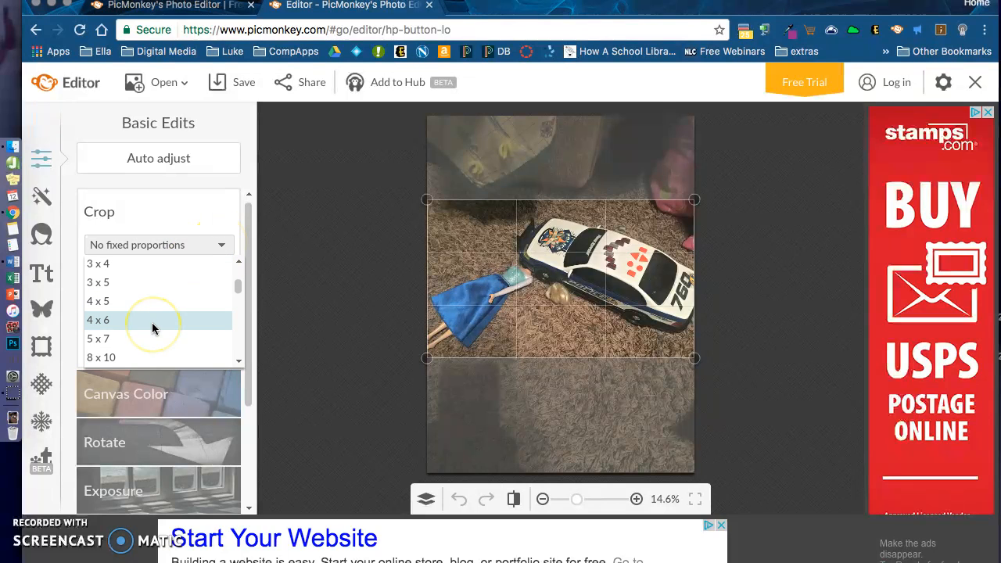
pyautogui.click(187, 247)
pyautogui.click(115, 294)
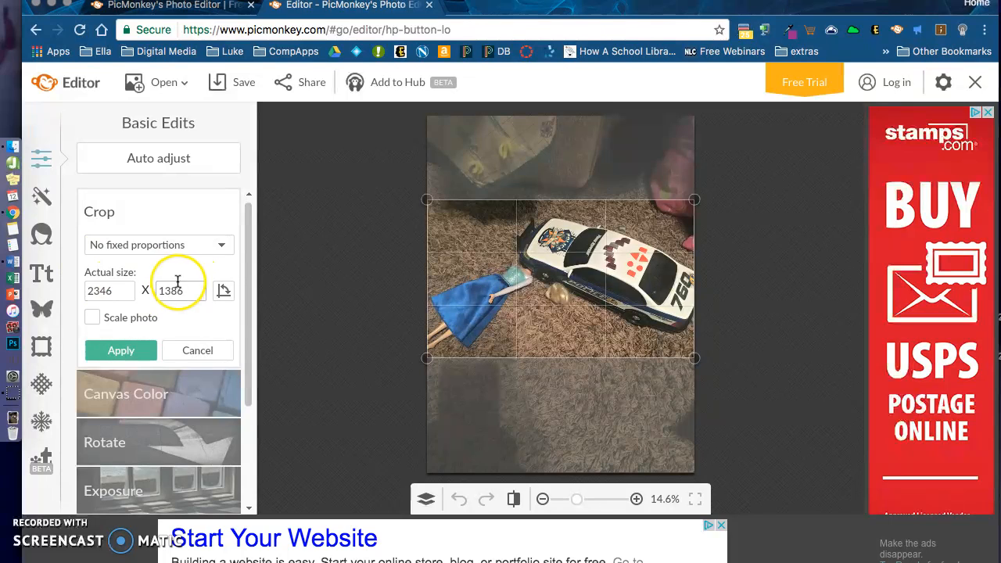
pyautogui.click(124, 353)
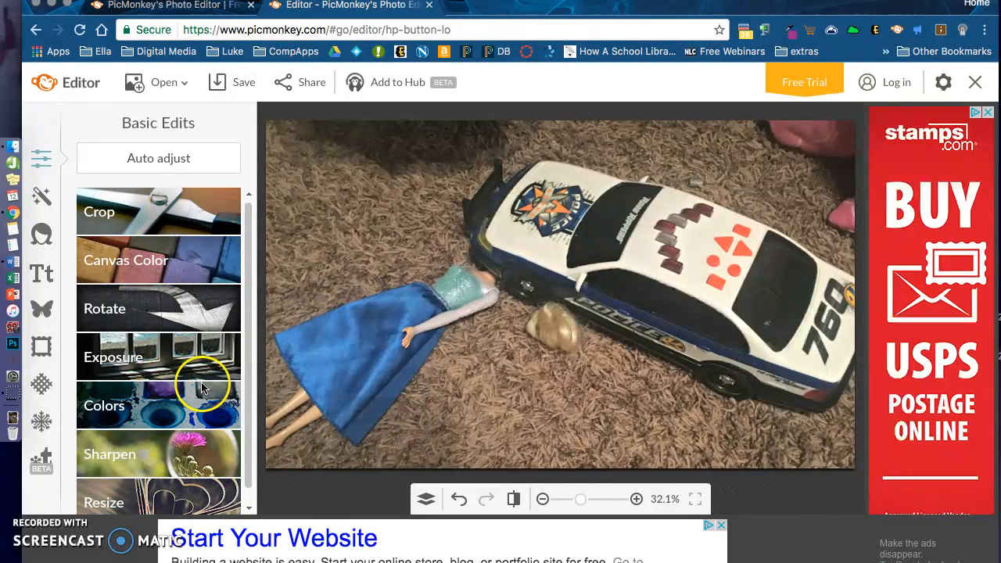
pyautogui.moveTo(247, 465); pyautogui.dragTo(247, 479)
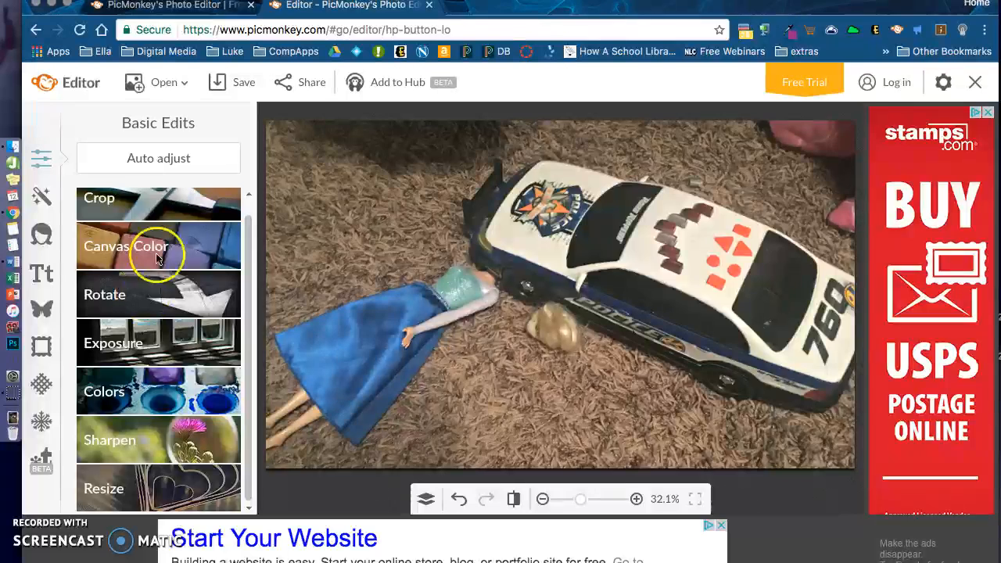
pyautogui.click(88, 453)
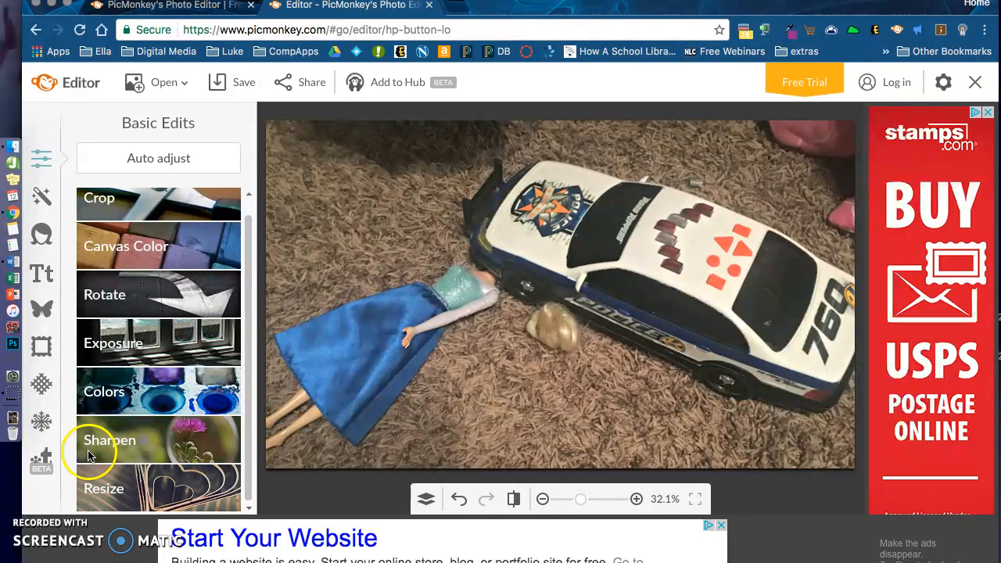
pyautogui.click(117, 385)
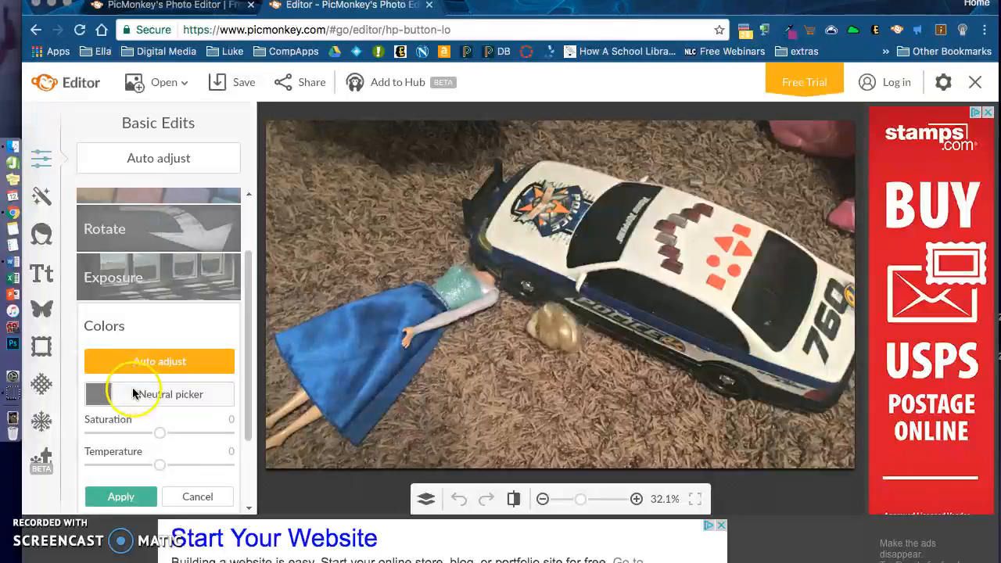
pyautogui.click(144, 397)
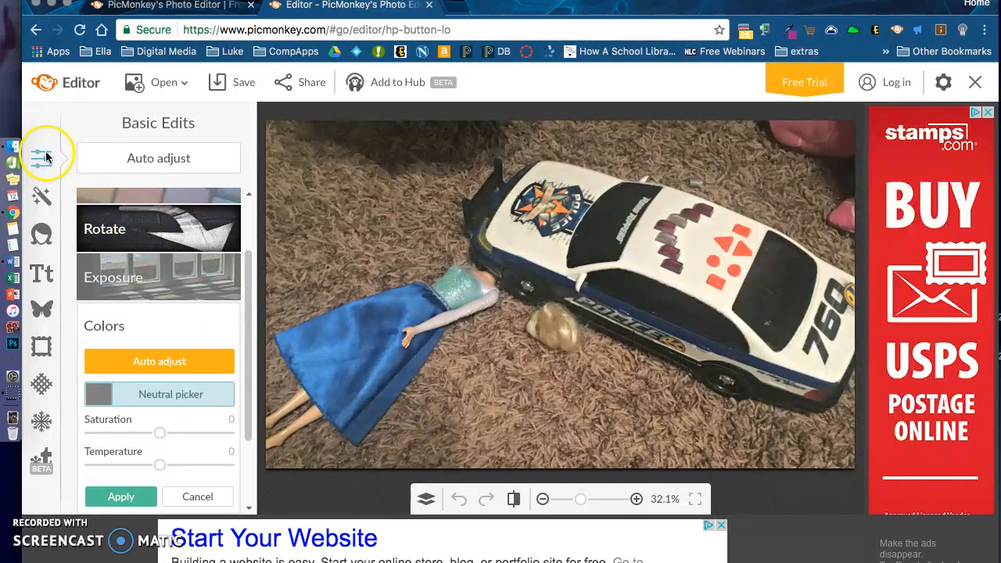
pyautogui.click(196, 496)
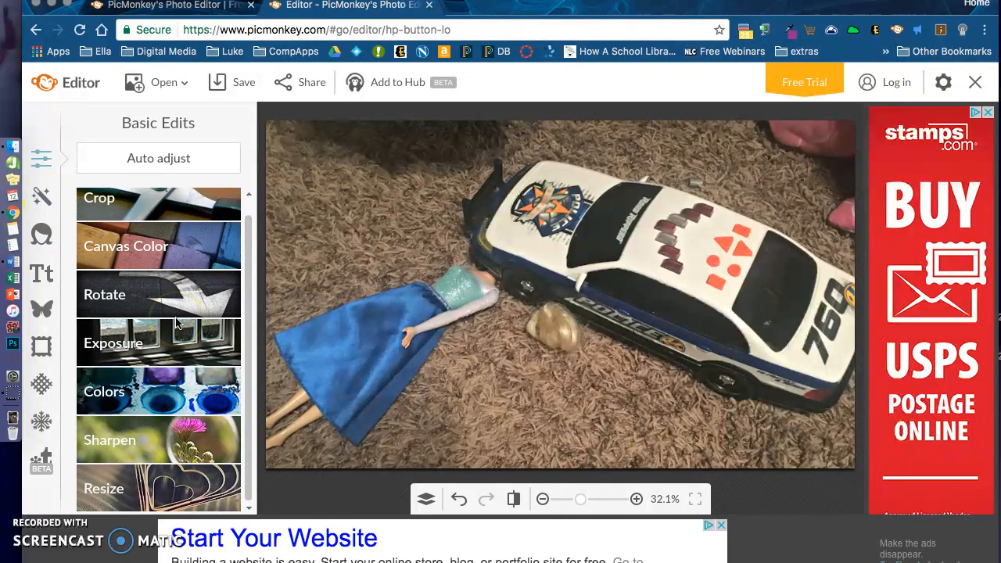
# Step: Browse the photo effects and try the Camera Look effect Cinerama with the letterbox option on the photo
pyautogui.click(40, 200)
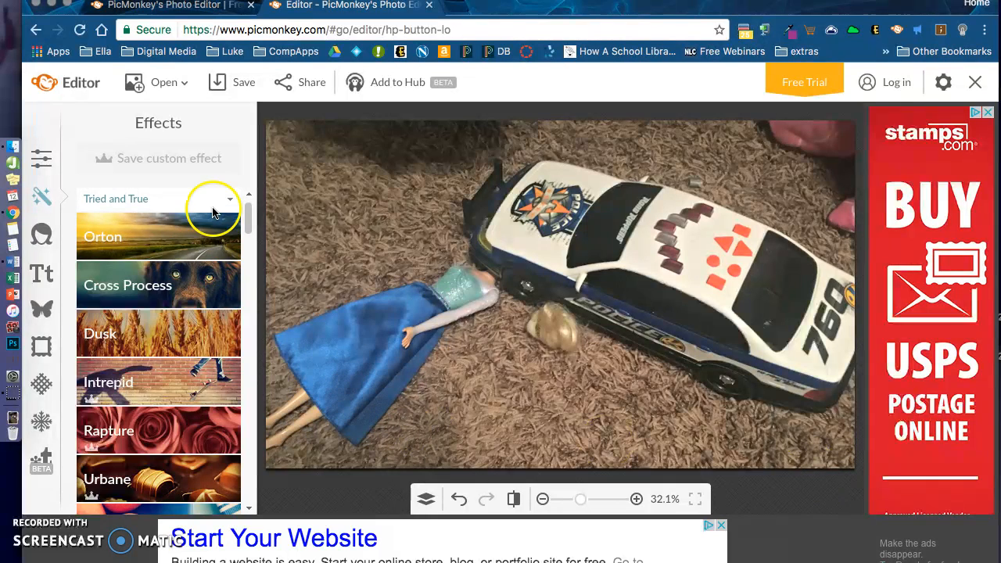
pyautogui.moveTo(244, 221); pyautogui.dragTo(245, 313)
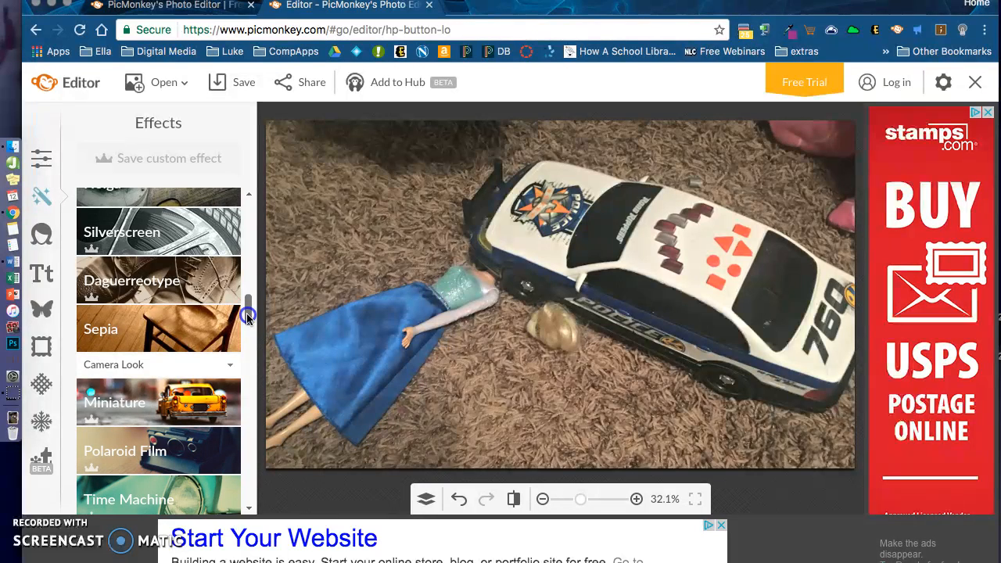
pyautogui.click(232, 359)
pyautogui.click(232, 358)
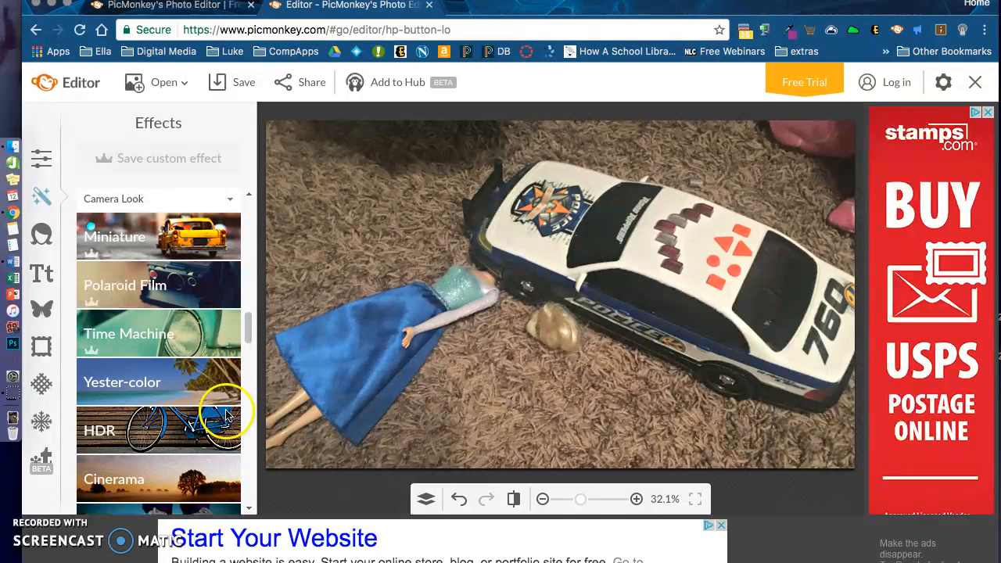
pyautogui.moveTo(249, 321); pyautogui.dragTo(249, 354)
pyautogui.click(194, 314)
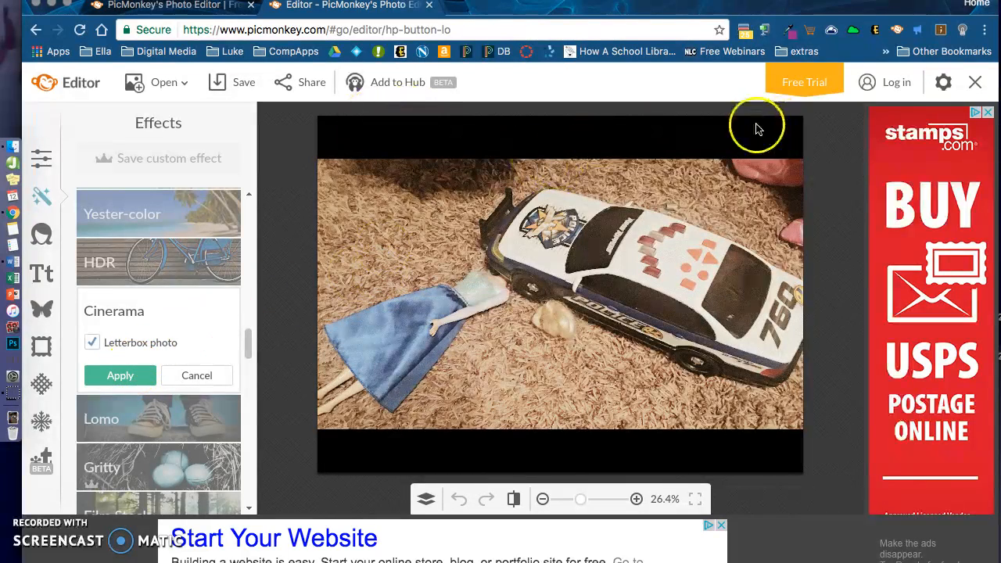
pyautogui.click(183, 376)
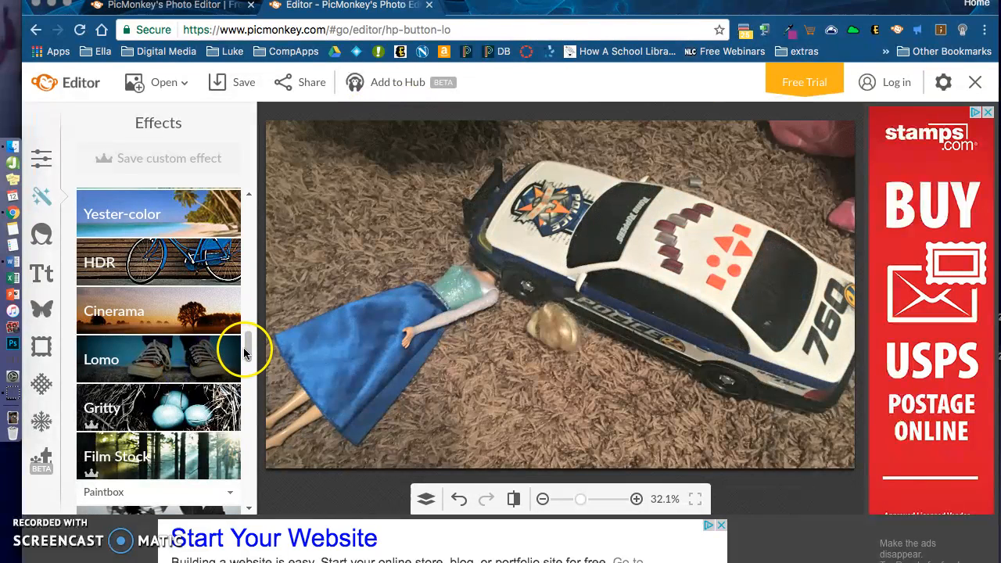
# Step: Apply the Lomo effect to the photo with the edge blur raised slightly above the default
pyautogui.click(195, 358)
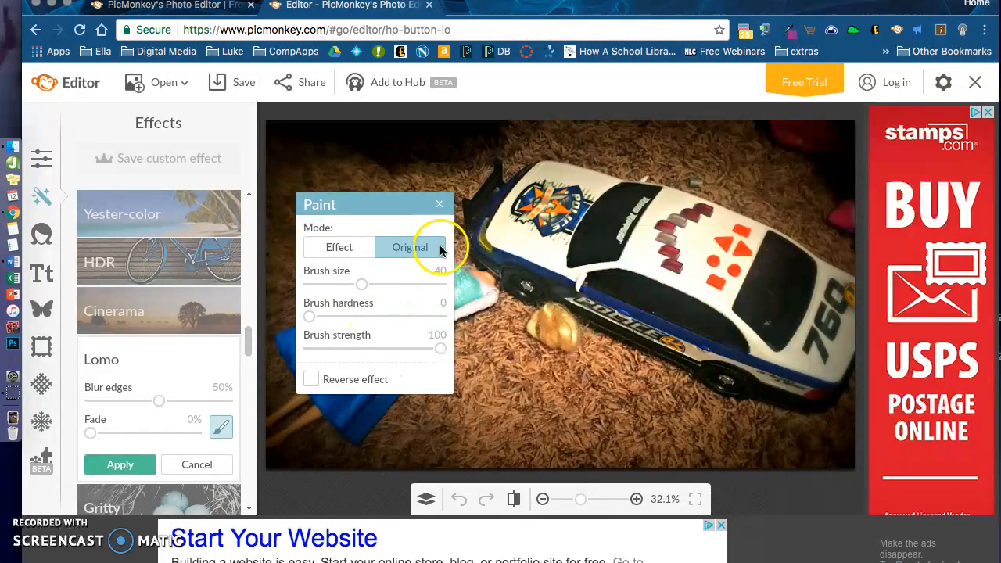
pyautogui.click(441, 205)
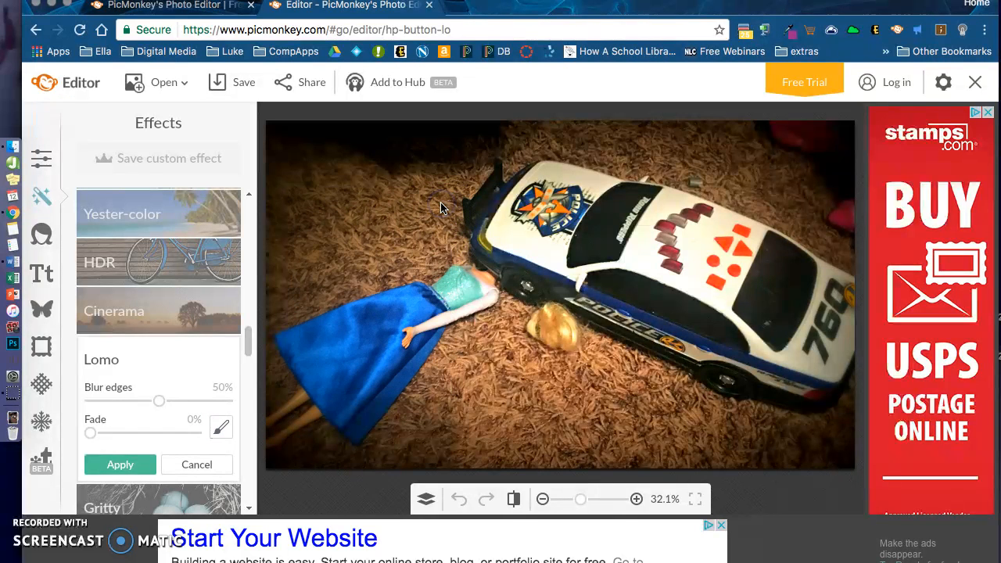
pyautogui.moveTo(160, 401); pyautogui.dragTo(165, 401)
pyautogui.click(117, 465)
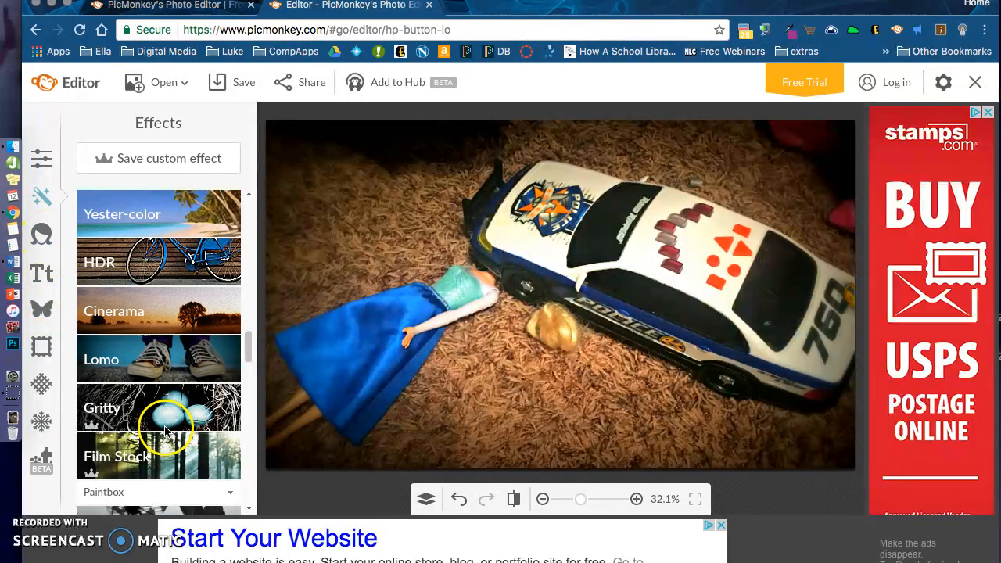
# Step: Look through the remaining effects and the Touch Up tools for skin, mouth, eyes and the rest
pyautogui.moveTo(248, 352)
pyautogui.mouseDown()
pyautogui.moveTo(242, 501)
pyautogui.moveTo(242, 442)
pyautogui.moveTo(240, 462)
pyautogui.mouseUp()
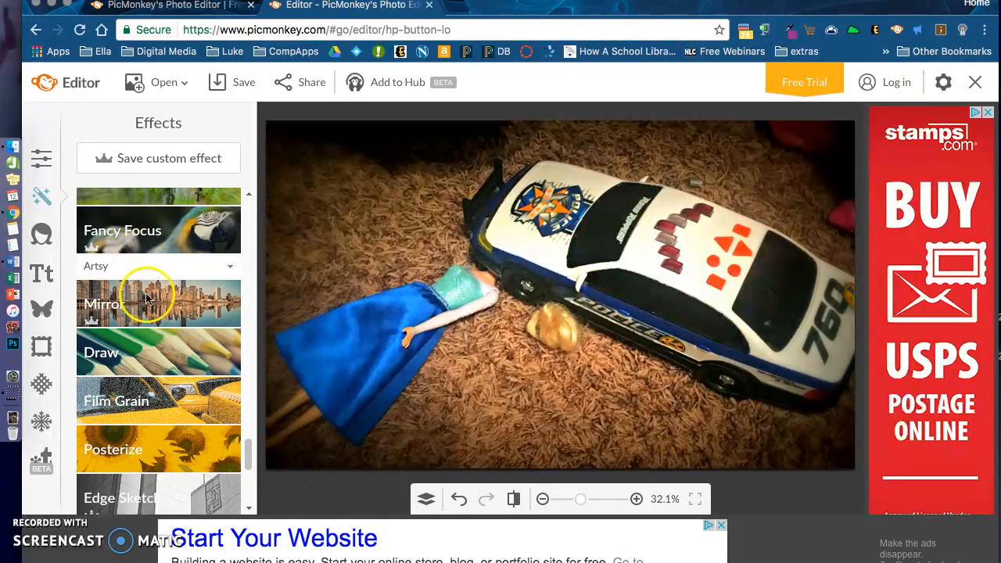
pyautogui.moveTo(249, 442); pyautogui.dragTo(250, 408)
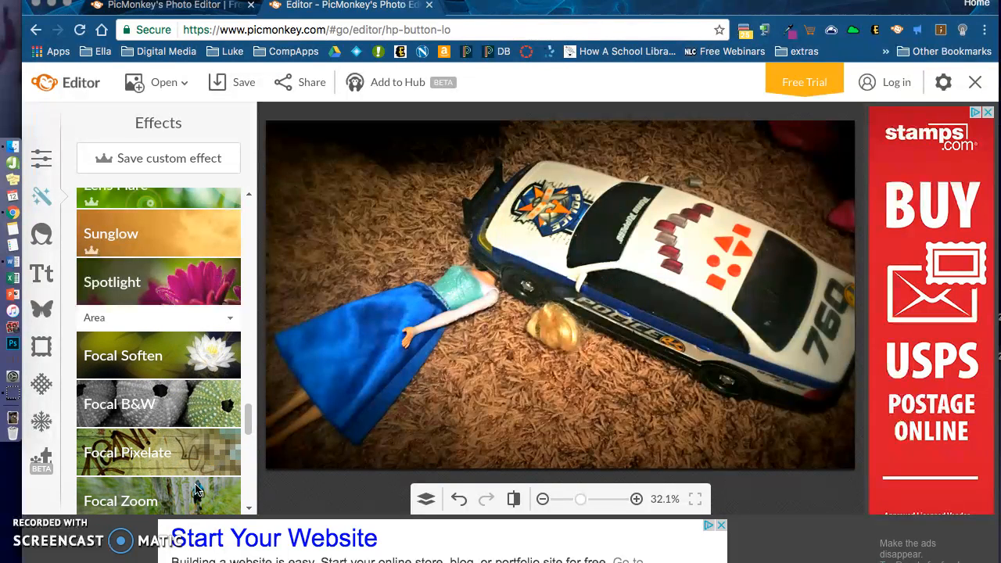
pyautogui.click(40, 241)
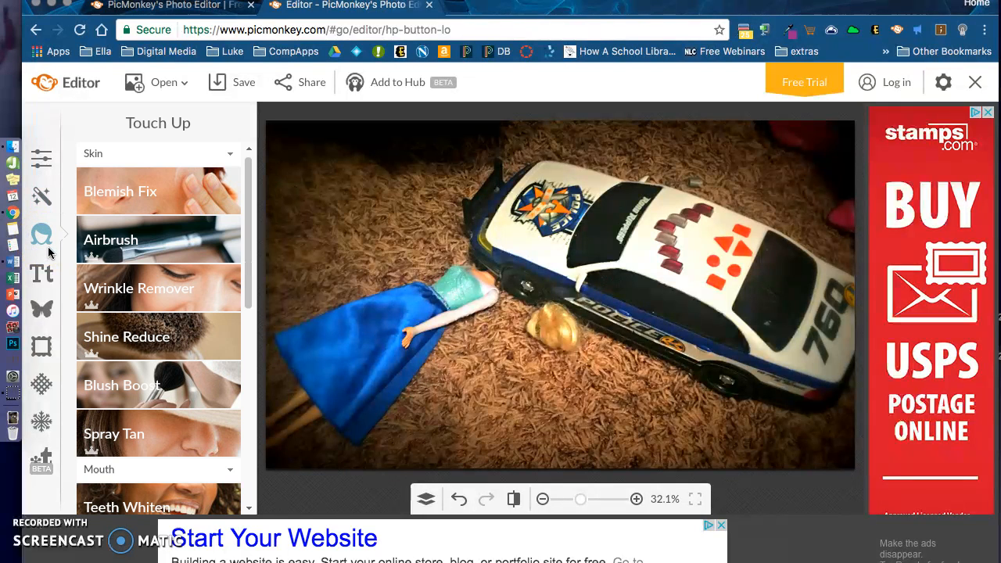
pyautogui.click(153, 190)
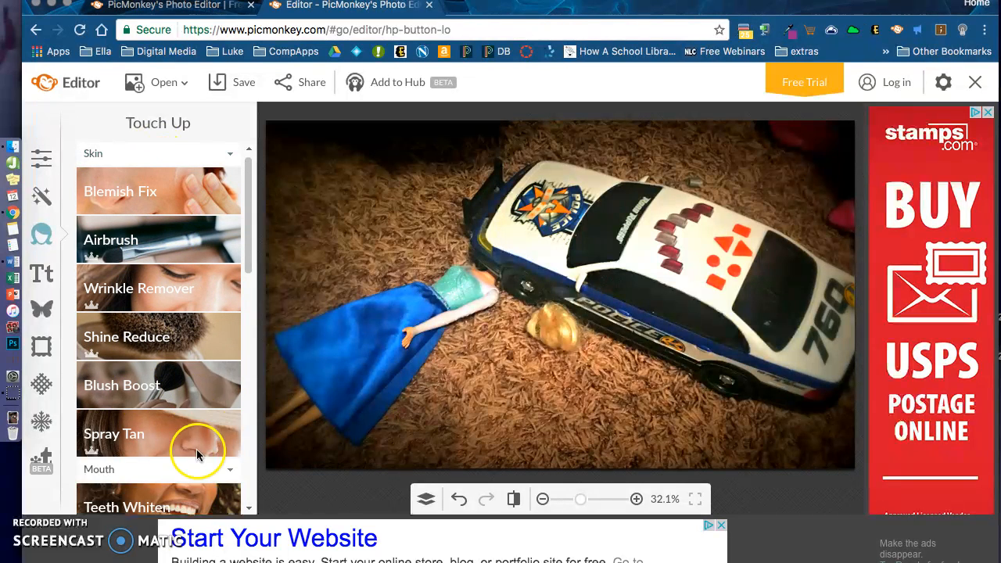
pyautogui.click(245, 252)
pyautogui.moveTo(247, 251); pyautogui.dragTo(252, 332)
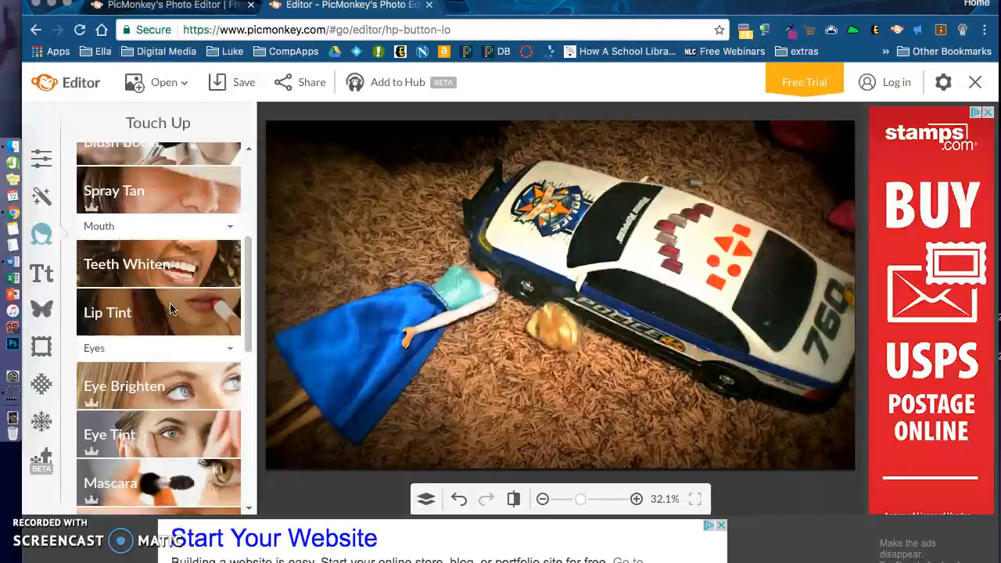
pyautogui.moveTo(249, 286); pyautogui.dragTo(241, 457)
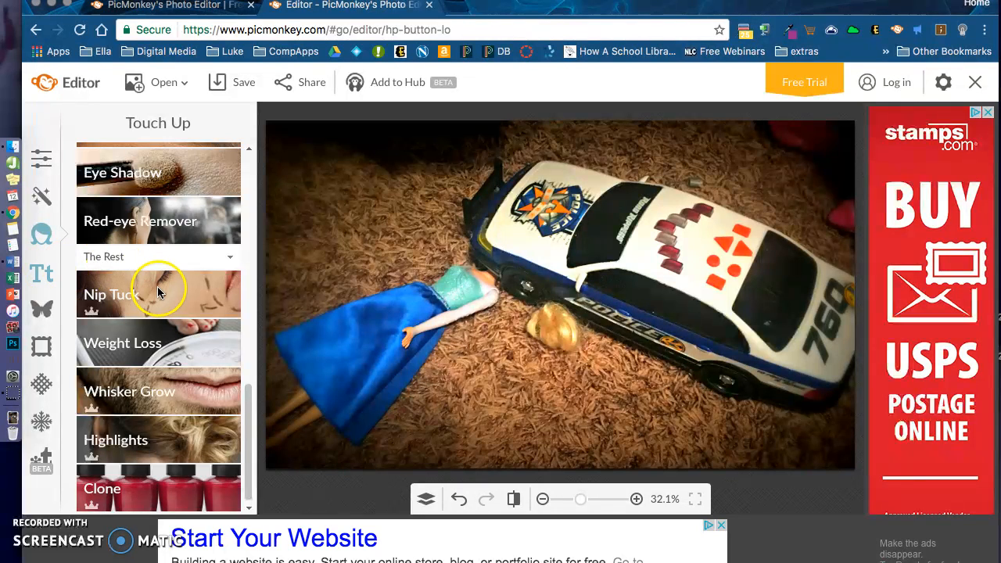
# Step: Look through the fonts available for adding text to the photo
pyautogui.click(45, 273)
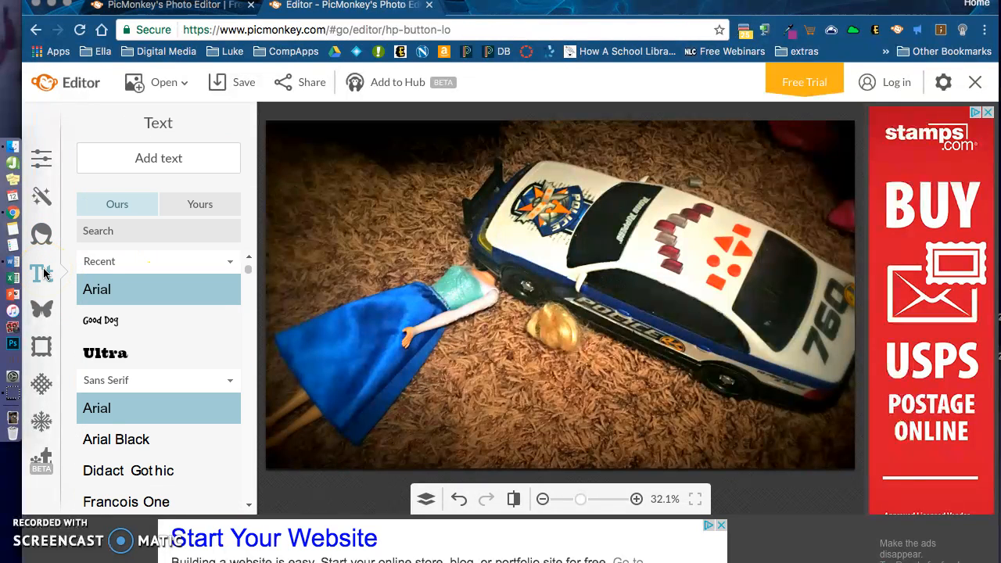
pyautogui.click(249, 271)
pyautogui.moveTo(248, 270); pyautogui.dragTo(247, 403)
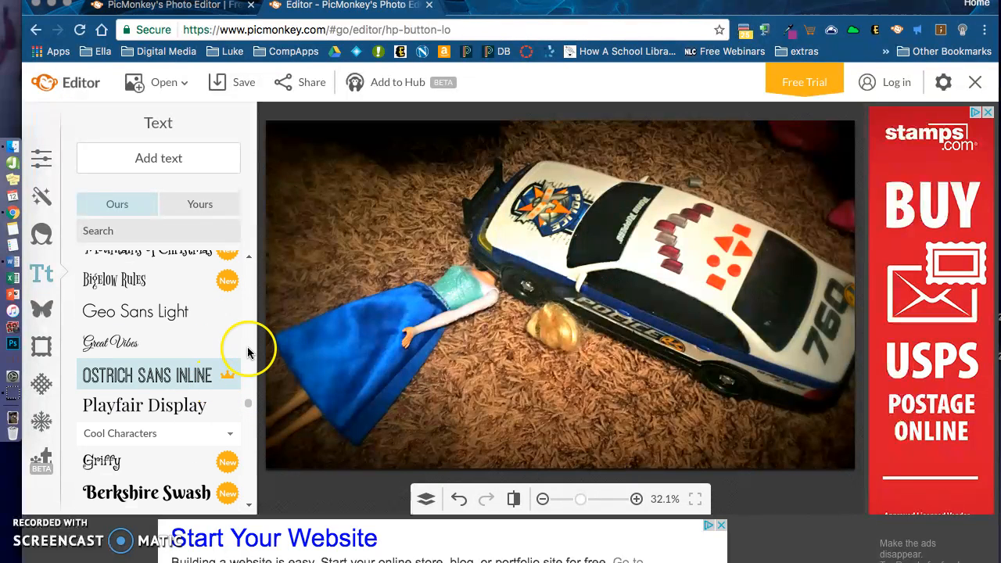
# Step: Choose the serif font Chunk Five for the photo's caption
pyautogui.click(247, 395)
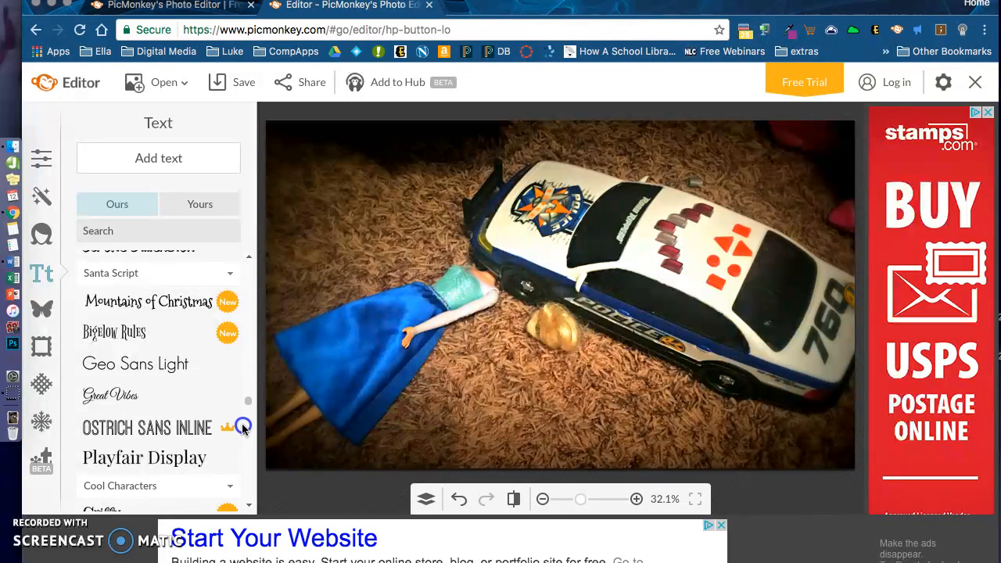
pyautogui.moveTo(243, 401); pyautogui.dragTo(252, 305)
pyautogui.click(208, 381)
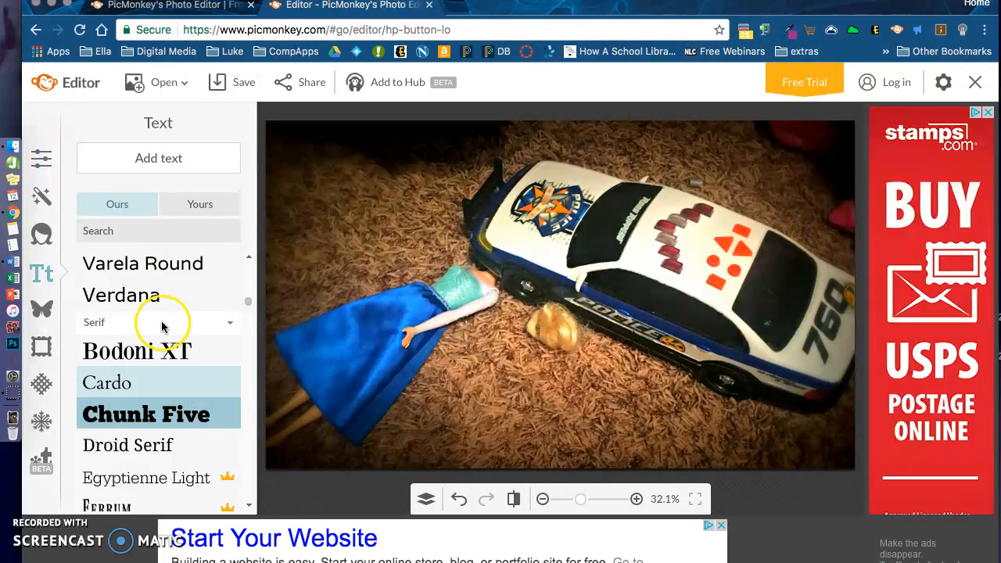
# Step: Add a two-line caption to the photo reading "Oh no, poor Elsa!" and "Police brutality?!"
pyautogui.click(169, 159)
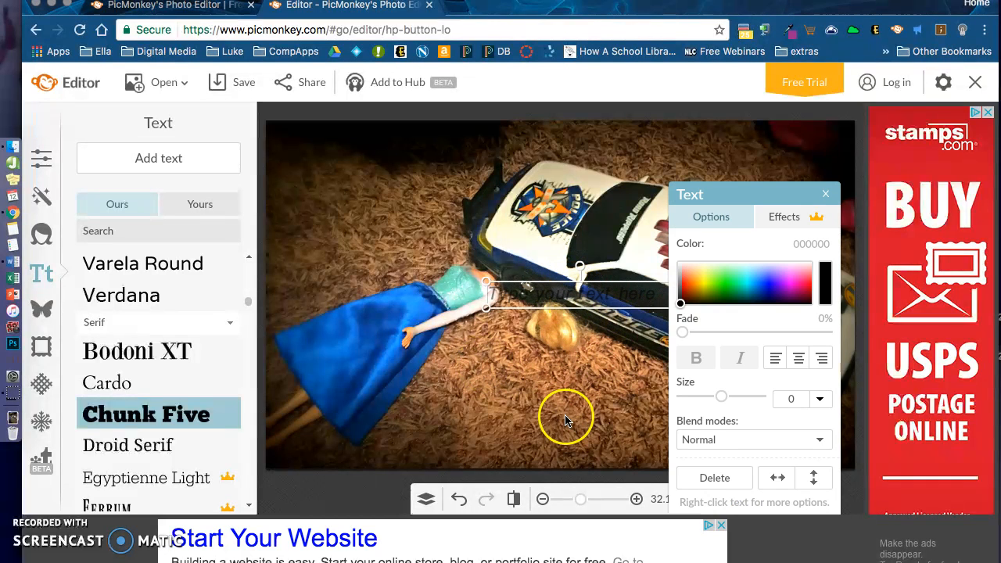
pyautogui.click(543, 290)
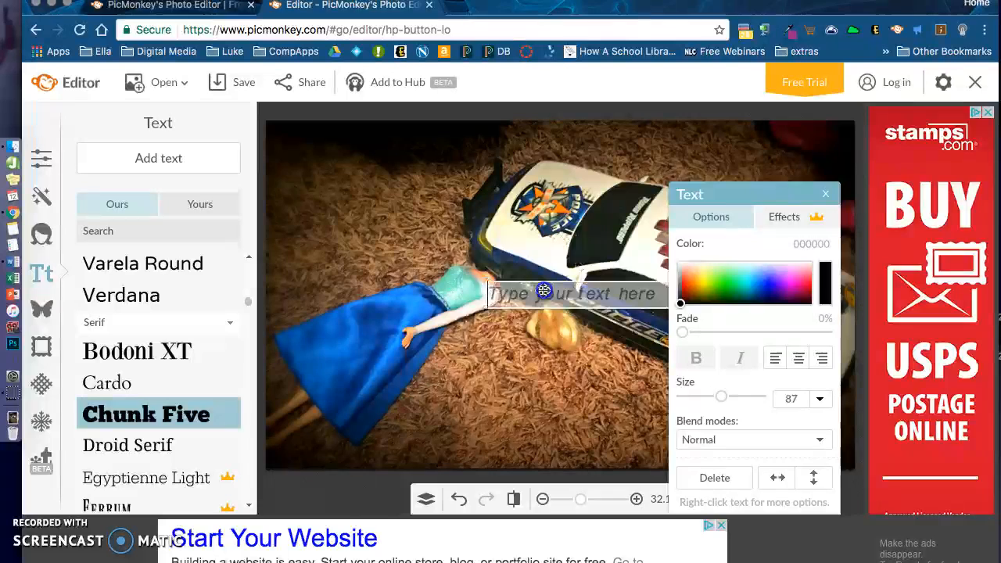
pyautogui.write('0')
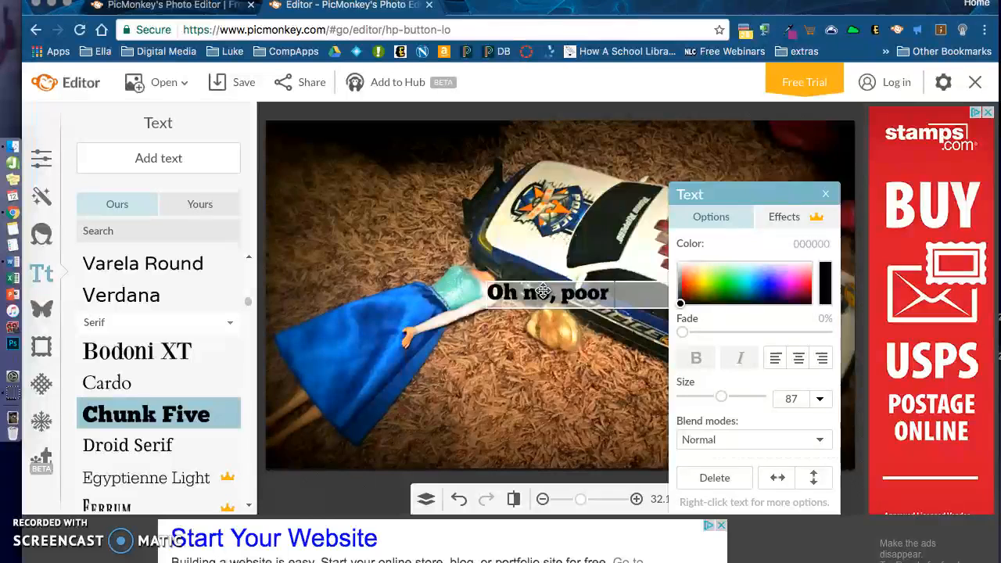
pyautogui.write('!')
pyautogui.press('Return')
pyautogui.write('@')
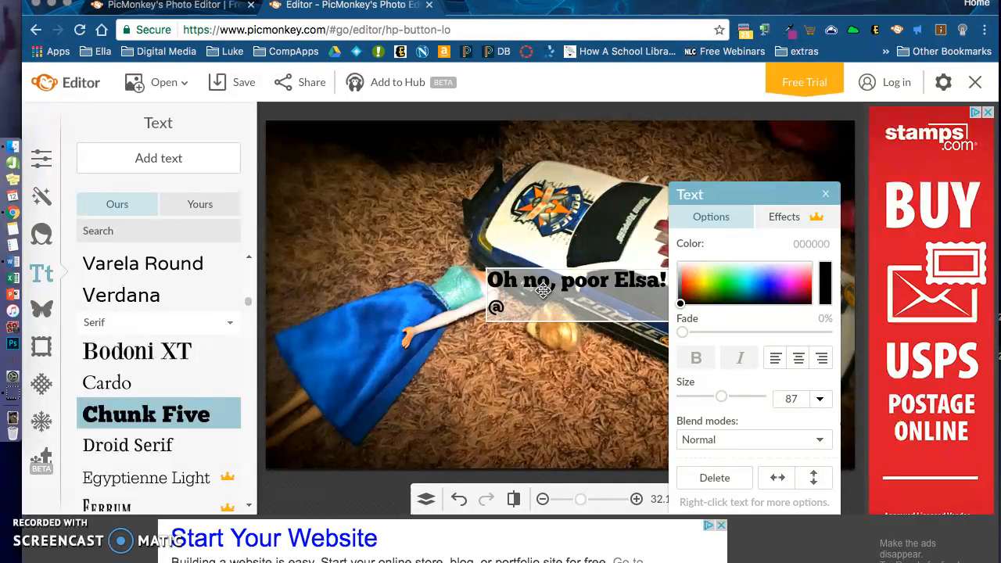
pyautogui.press('BackSpace')
pyautogui.press('BackSpace')
pyautogui.press('Return')
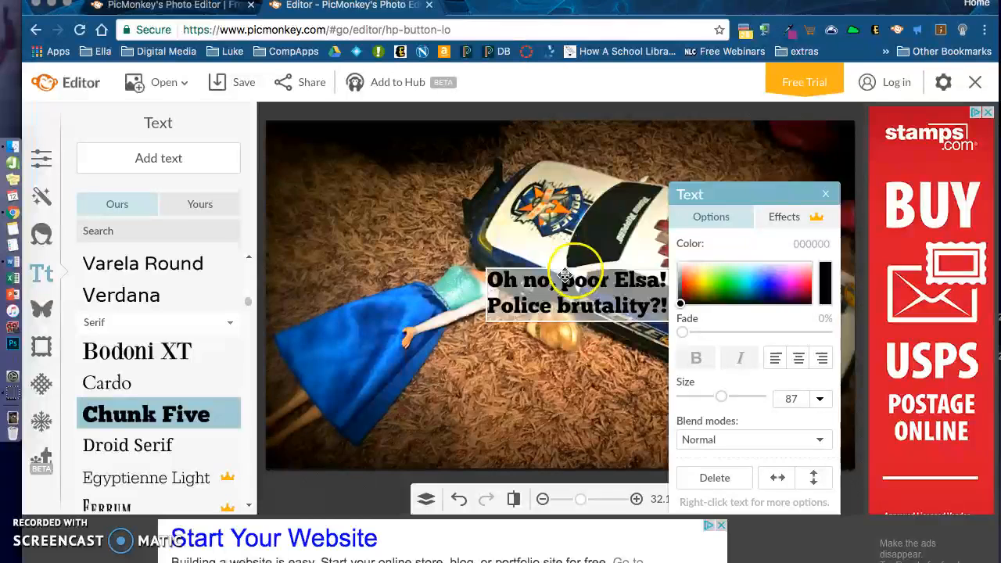
# Step: Move the caption down onto the carpet below the doll's blonde hair
pyautogui.click(596, 270)
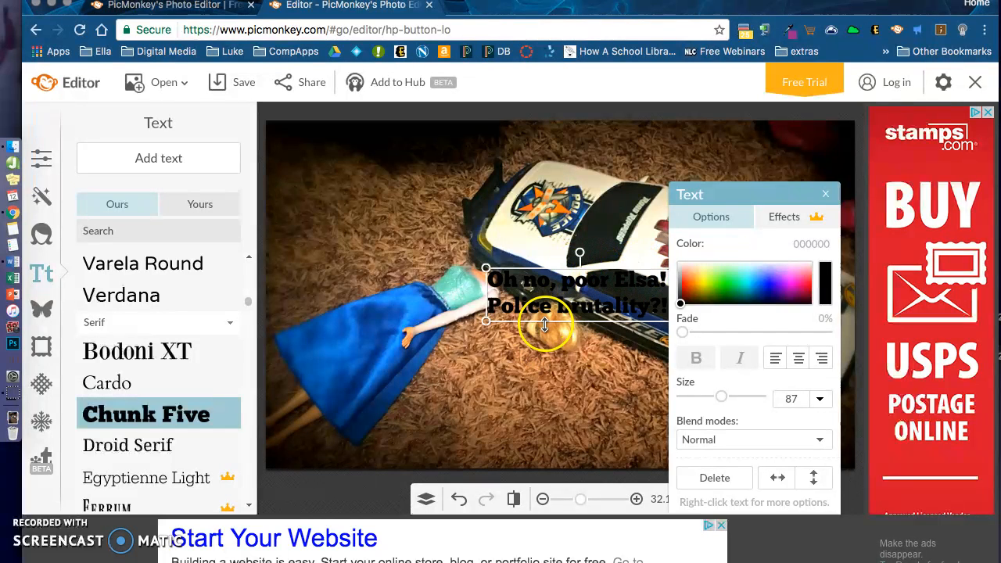
pyautogui.moveTo(774, 197); pyautogui.dragTo(842, 164)
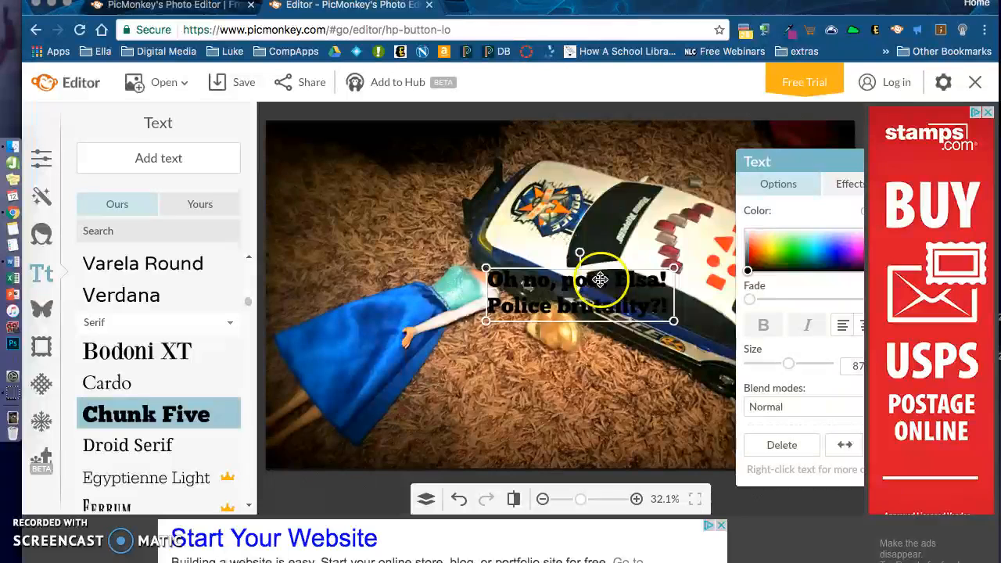
pyautogui.moveTo(597, 282); pyautogui.dragTo(558, 382)
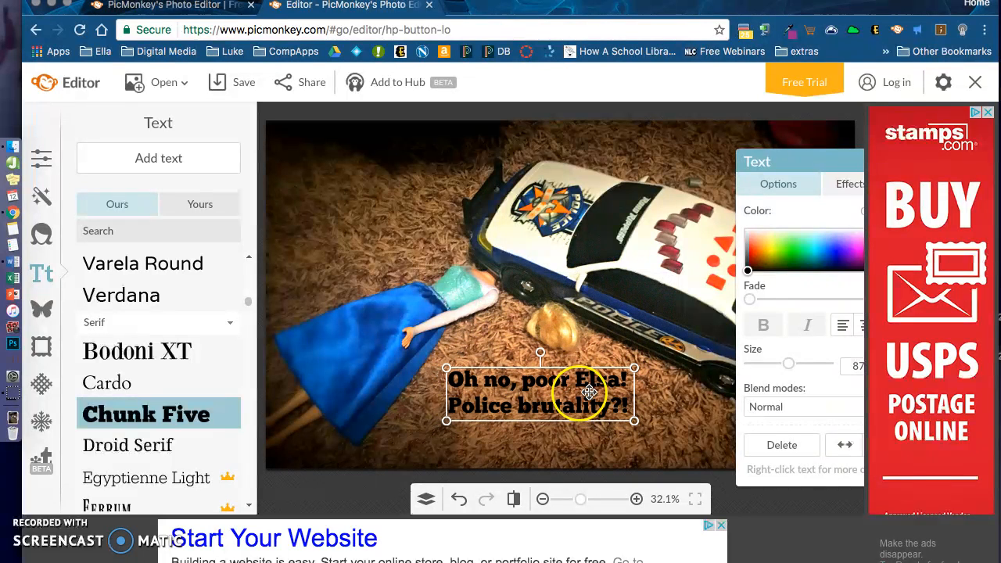
# Step: Colour the caption light blue (82dbff) and centre-align its two lines
pyautogui.click(857, 244)
pyautogui.click(843, 250)
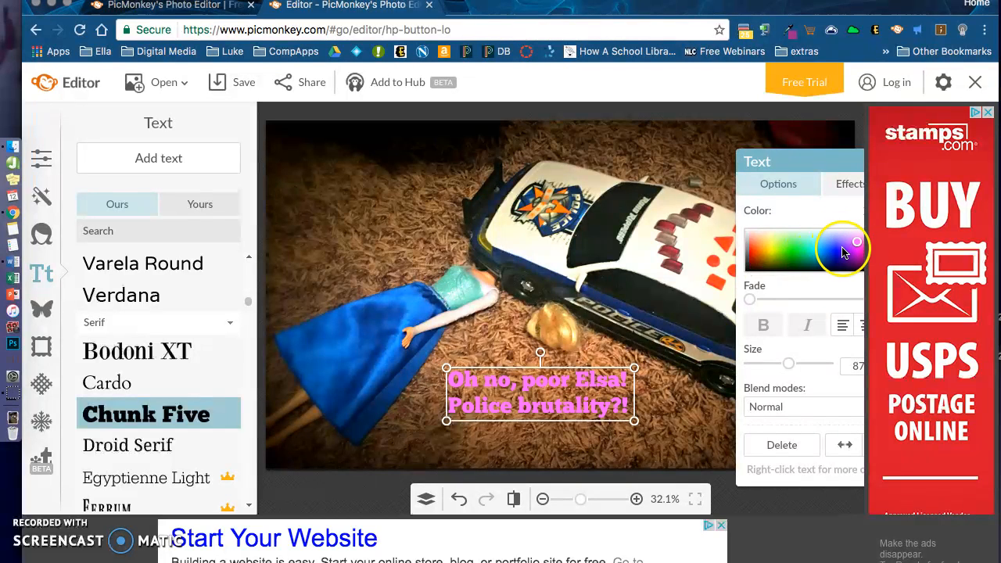
pyautogui.click(821, 242)
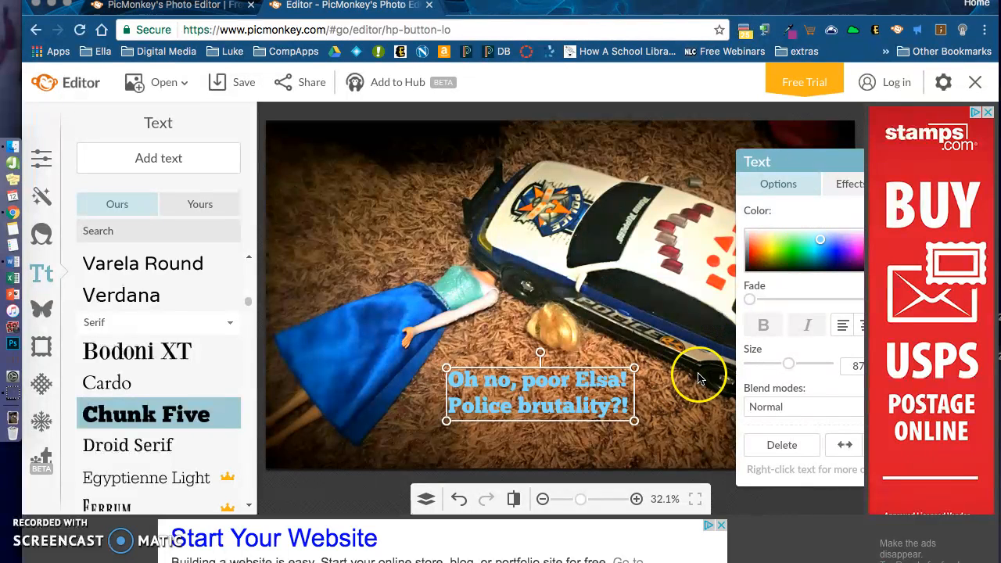
pyautogui.moveTo(786, 161); pyautogui.dragTo(719, 159)
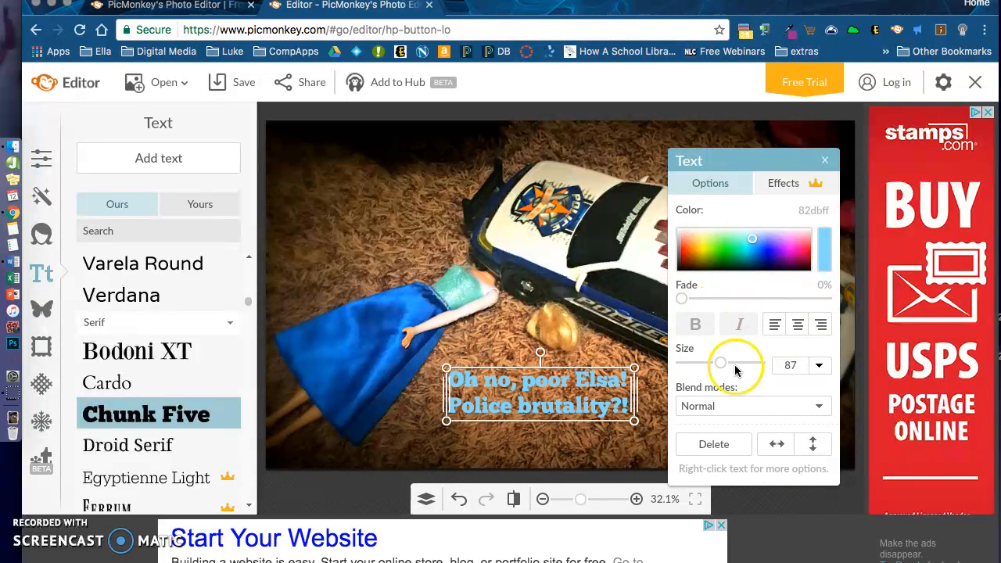
pyautogui.click(799, 325)
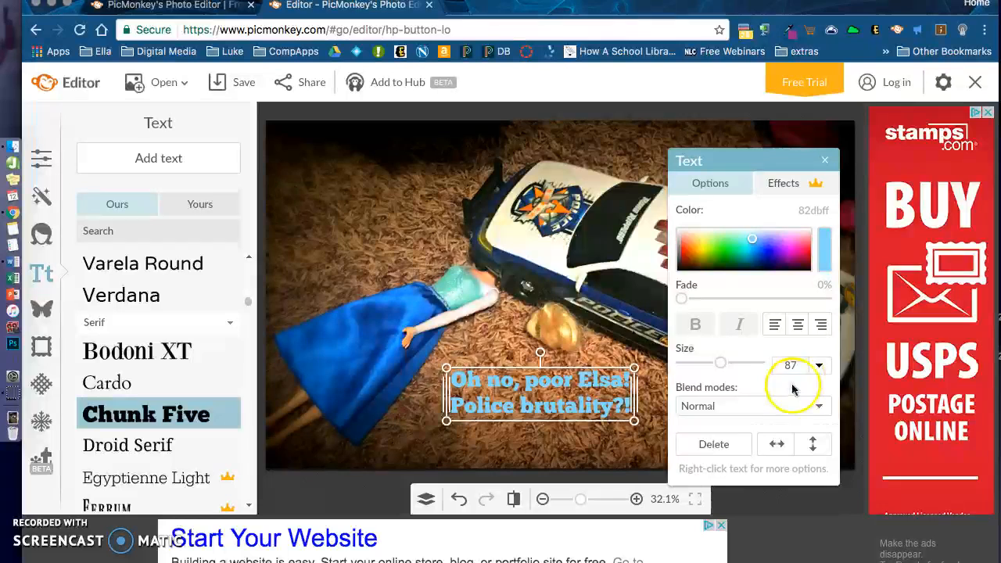
# Step: Set the caption's blend mode to Lighten and close the text options
pyautogui.click(788, 410)
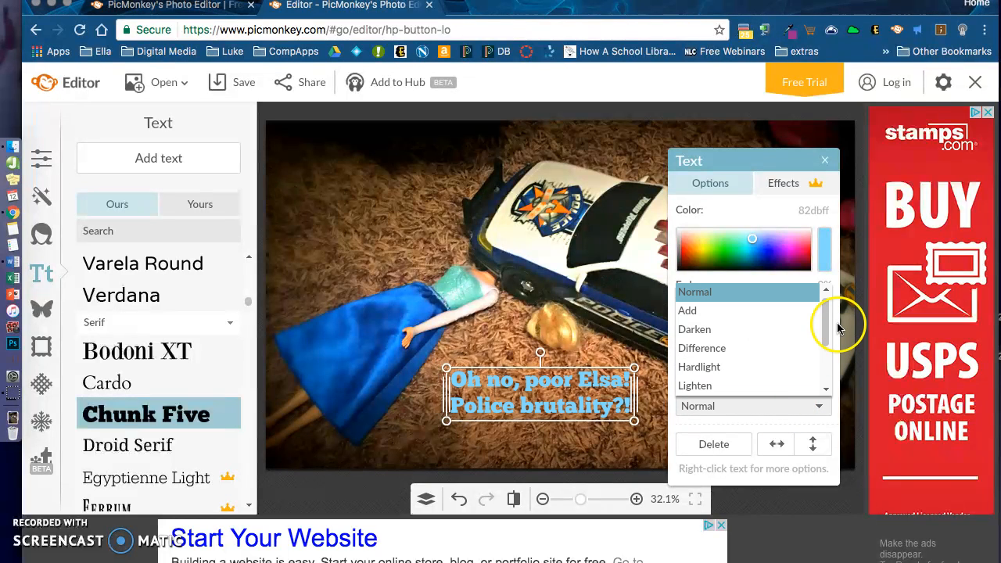
pyautogui.moveTo(826, 324); pyautogui.dragTo(828, 361)
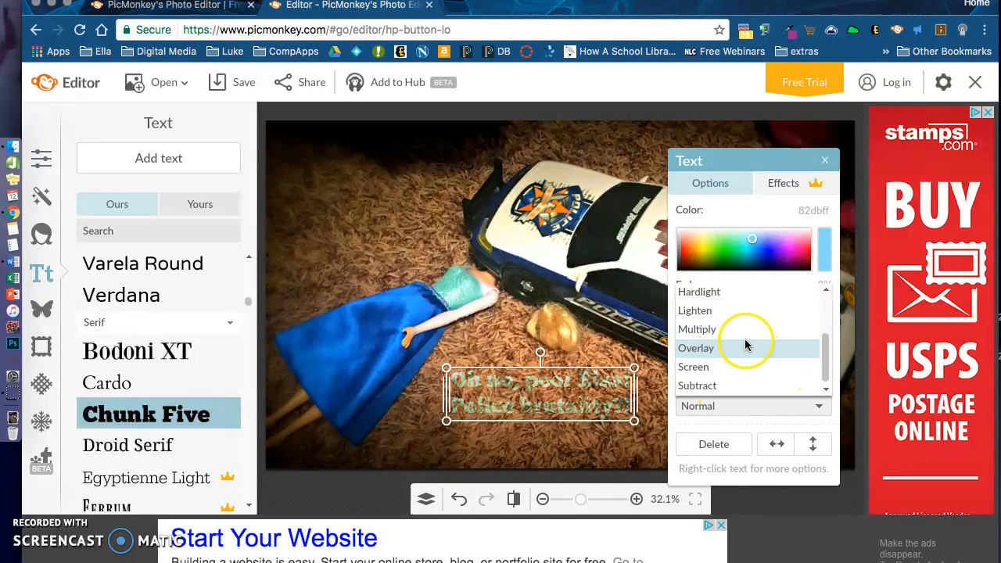
pyautogui.click(715, 313)
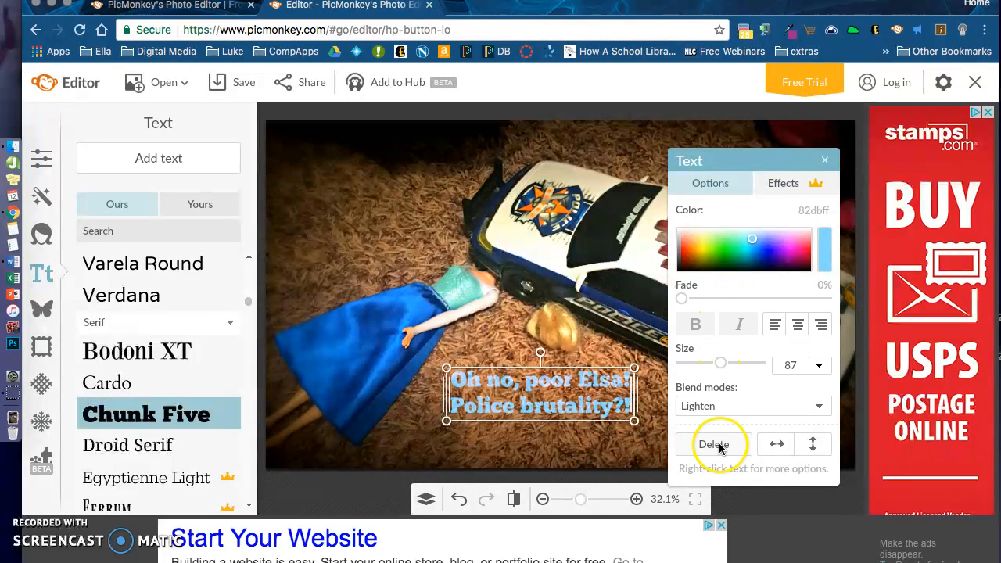
pyautogui.click(640, 447)
pyautogui.click(581, 384)
pyautogui.click(356, 291)
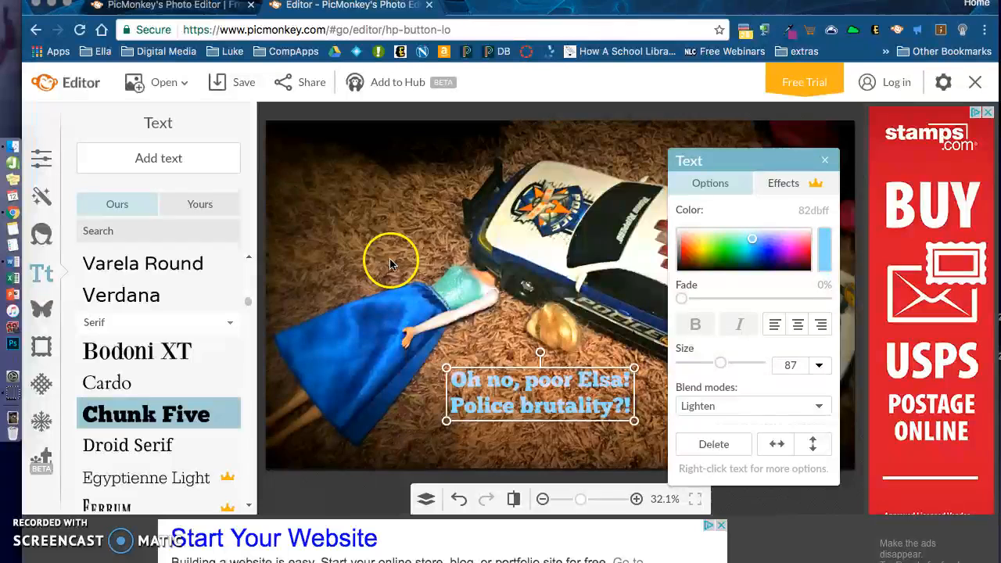
pyautogui.click(826, 161)
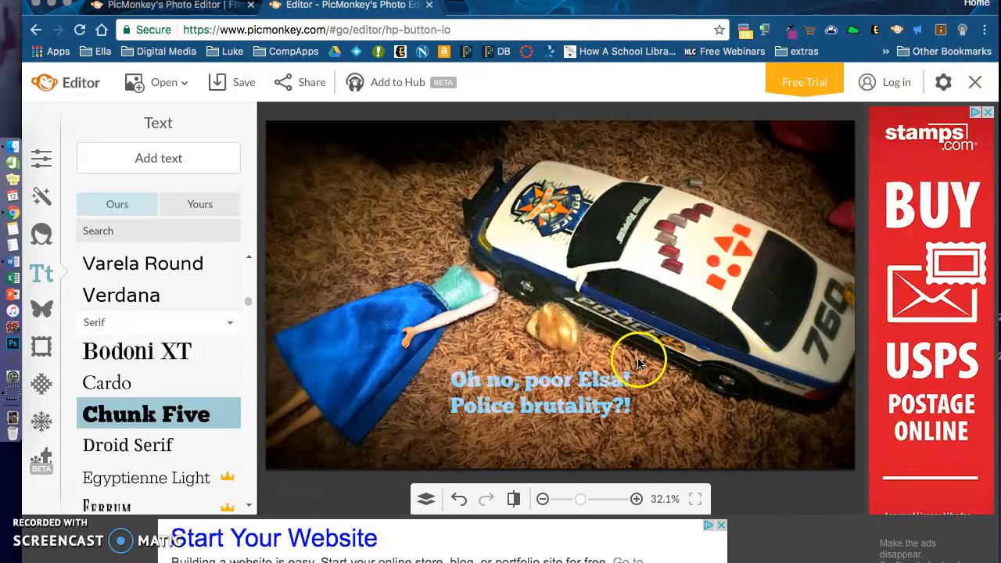
pyautogui.scroll(-1, 141, 339)
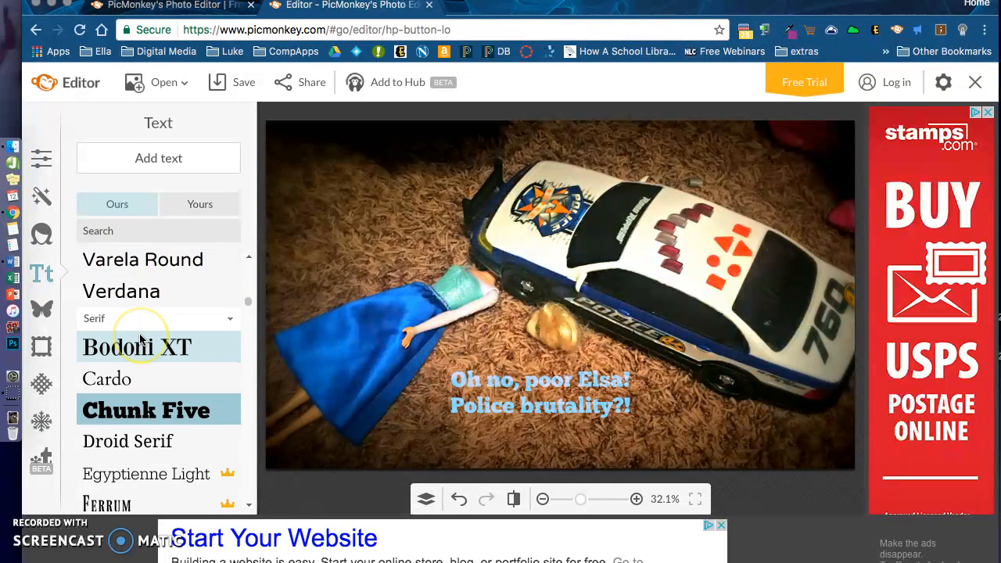
pyautogui.scroll(15, 140, 338)
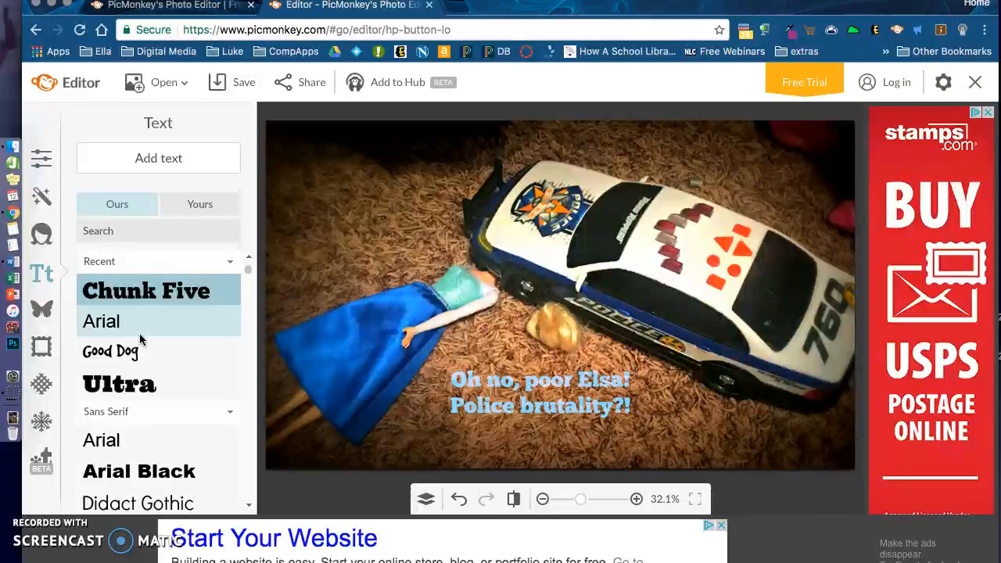
pyautogui.click(157, 418)
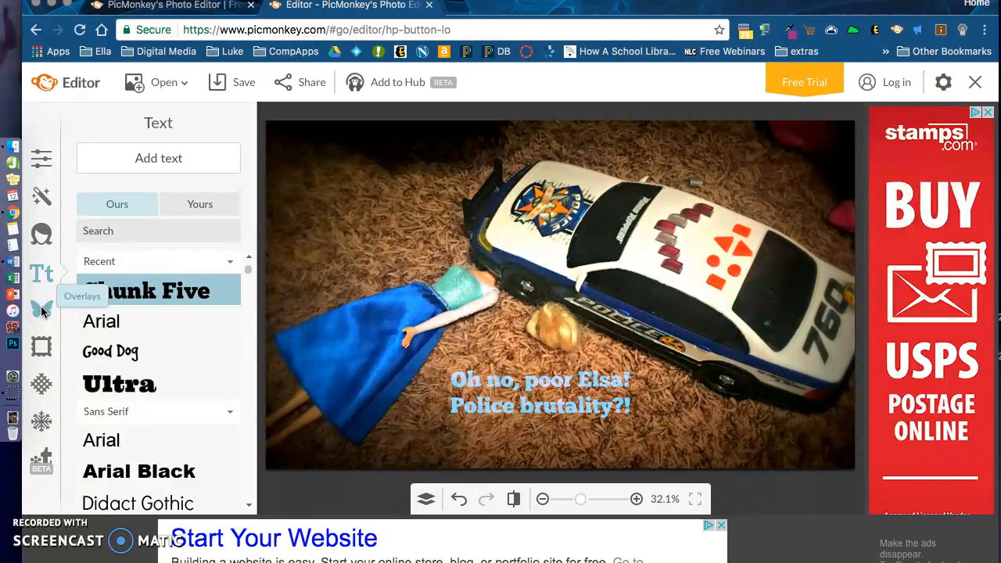
# Step: Browse the overlays, try a red Lips overlay over the police badge on the car's hood, and delete it
pyautogui.click(41, 311)
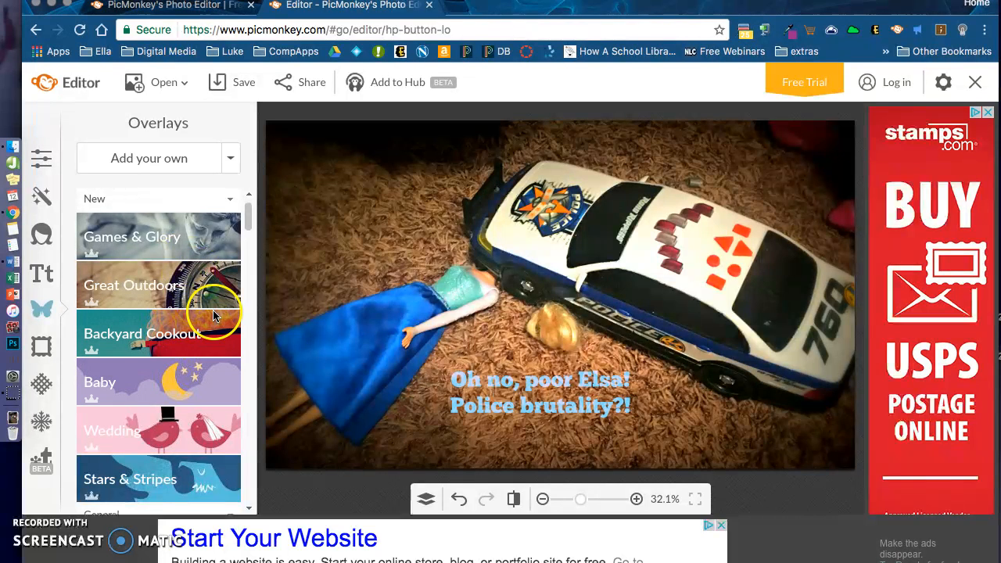
pyautogui.moveTo(248, 216); pyautogui.dragTo(248, 246)
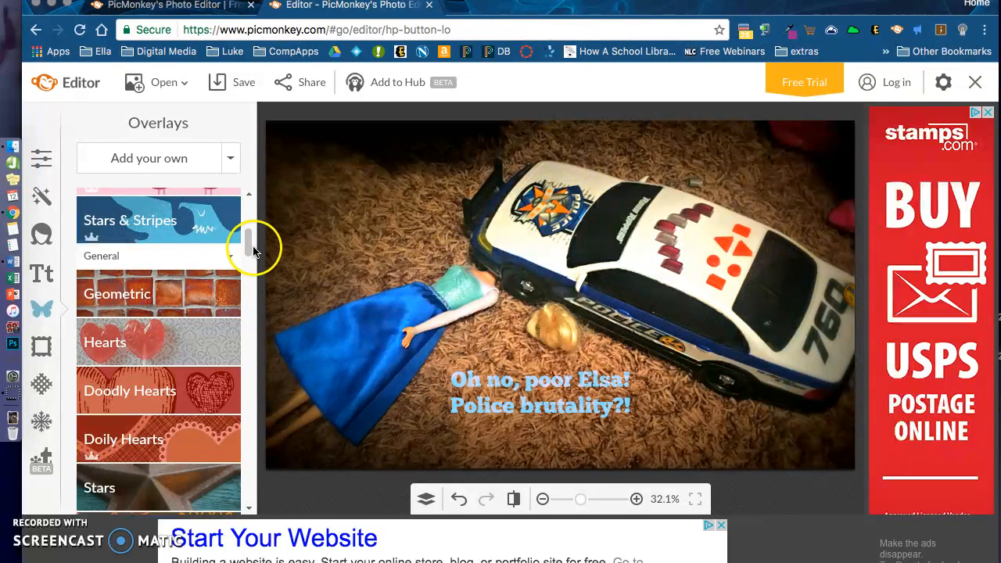
pyautogui.moveTo(247, 244); pyautogui.dragTo(246, 291)
pyautogui.click(172, 290)
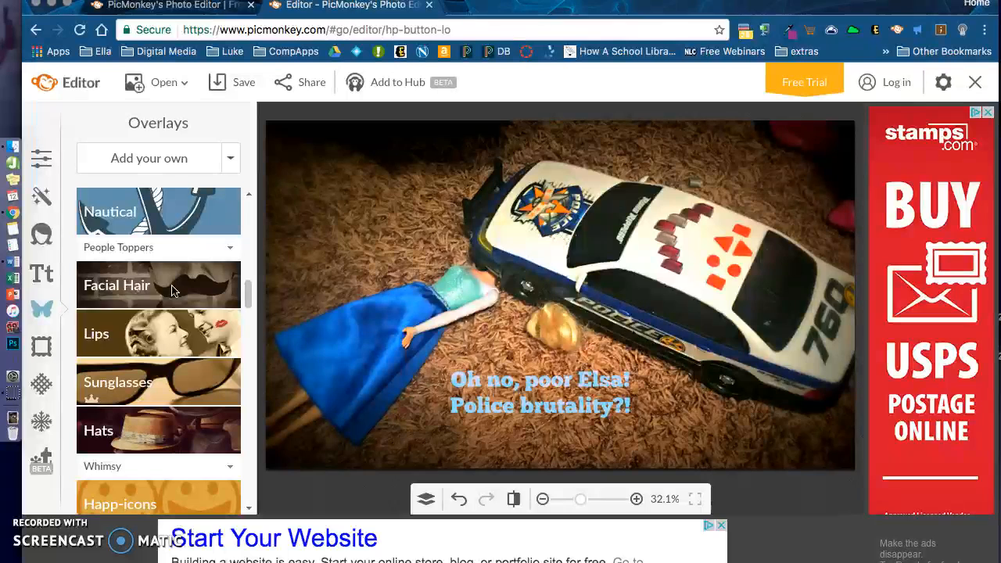
pyautogui.click(177, 313)
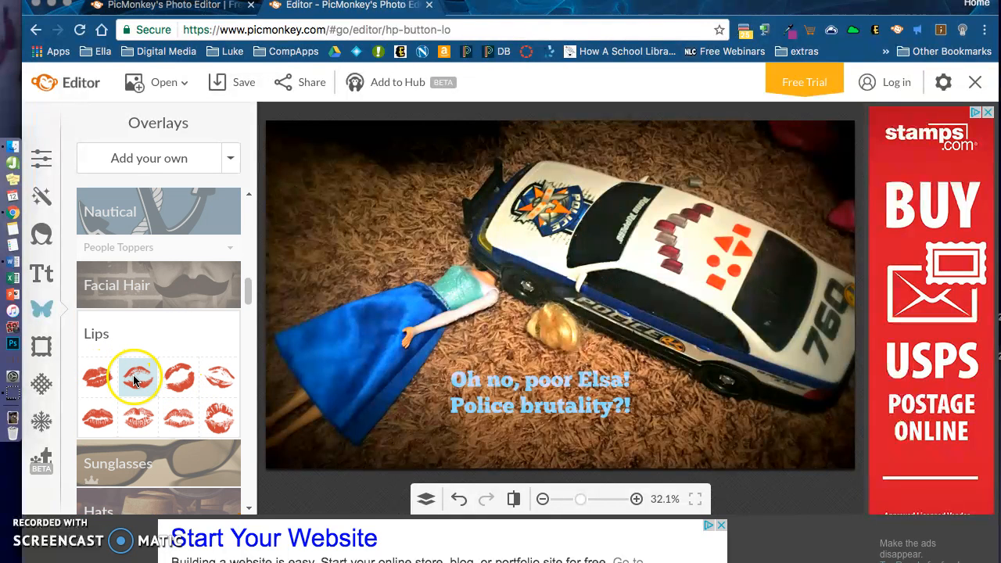
pyautogui.click(219, 379)
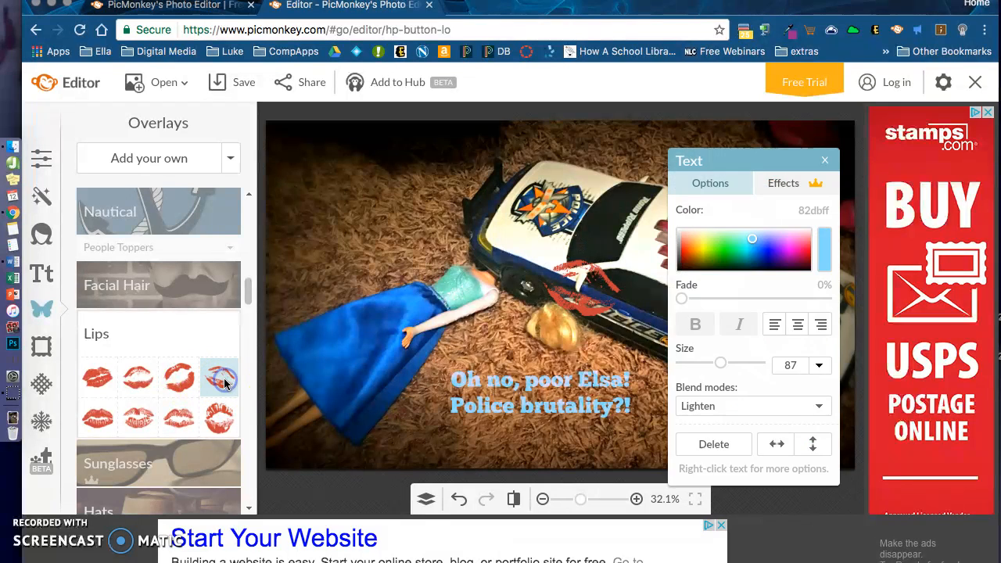
pyautogui.moveTo(579, 273); pyautogui.dragTo(543, 204)
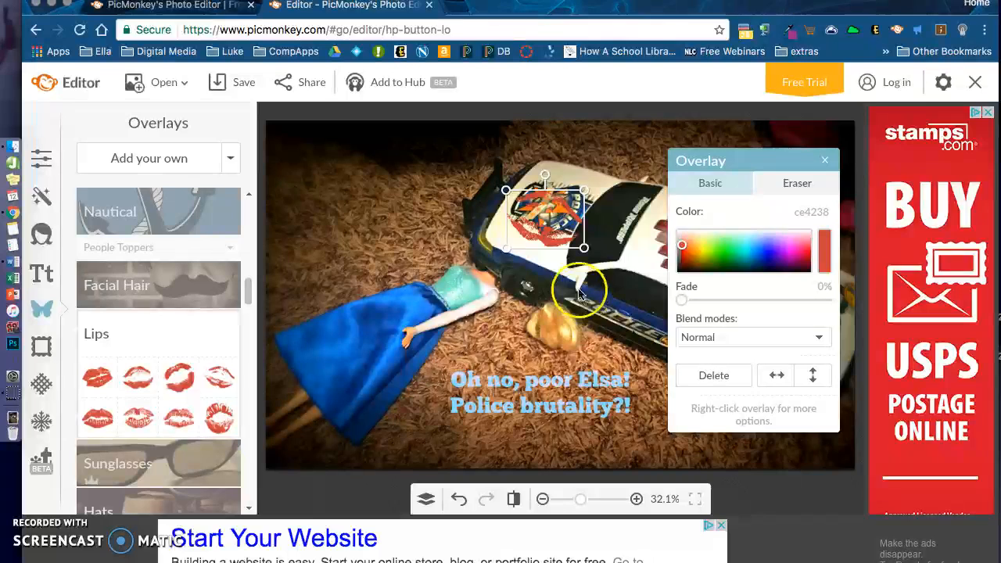
pyautogui.press('Delete')
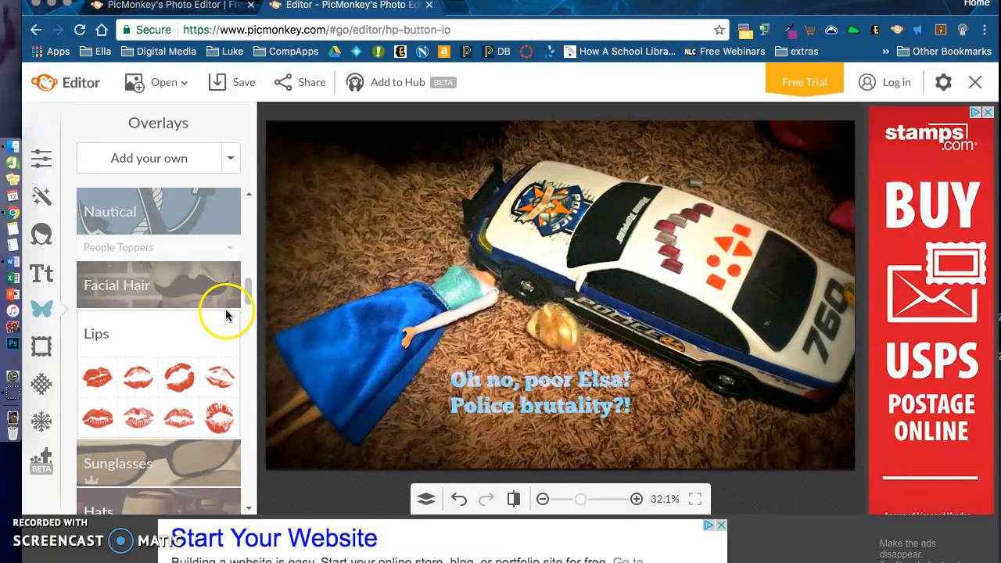
# Step: Add the scattered-stars overlay from Sparkle Stars and enlarge it to cover the whole photo
pyautogui.moveTo(250, 291); pyautogui.dragTo(246, 342)
pyautogui.click(176, 366)
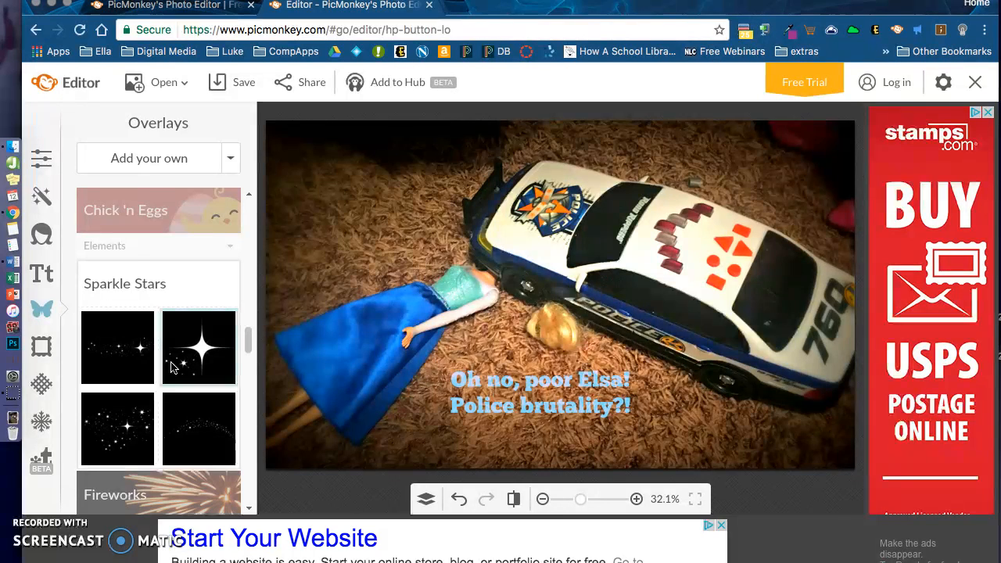
pyautogui.click(121, 413)
pyautogui.moveTo(524, 256); pyautogui.dragTo(334, 190)
pyautogui.moveTo(609, 306); pyautogui.dragTo(851, 490)
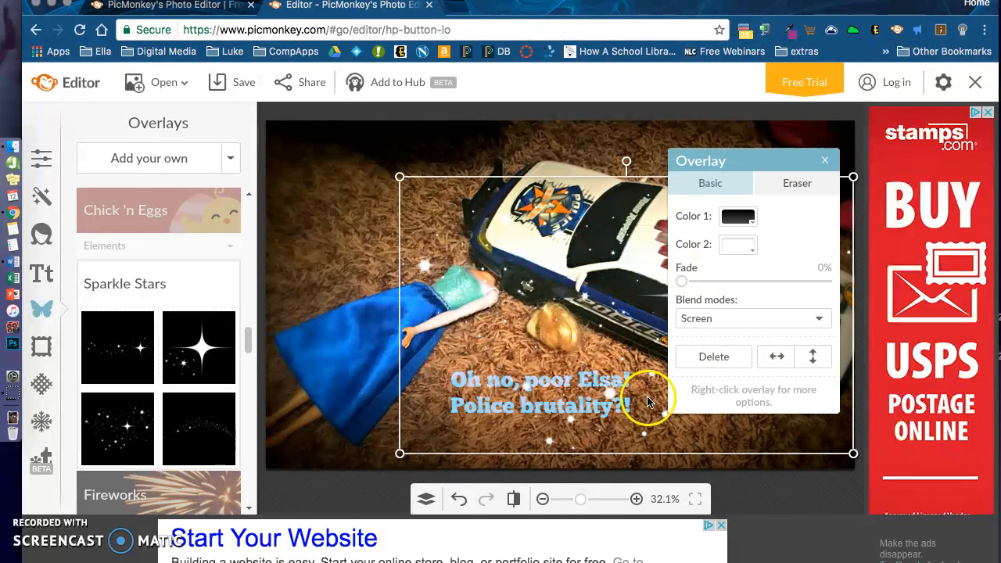
pyautogui.moveTo(397, 174); pyautogui.dragTo(143, 89)
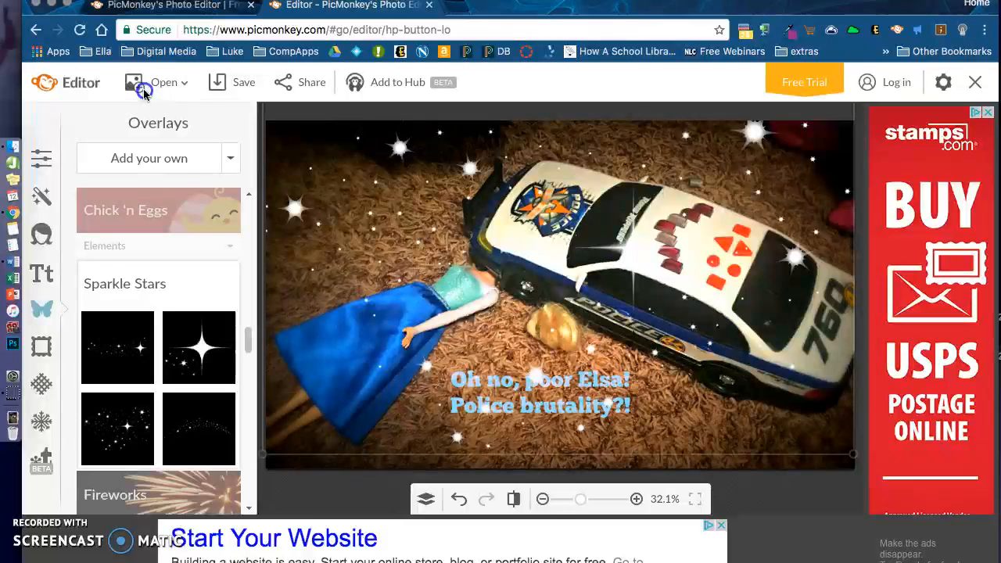
pyautogui.moveTo(465, 335); pyautogui.dragTo(466, 335)
pyautogui.moveTo(493, 462); pyautogui.dragTo(493, 479)
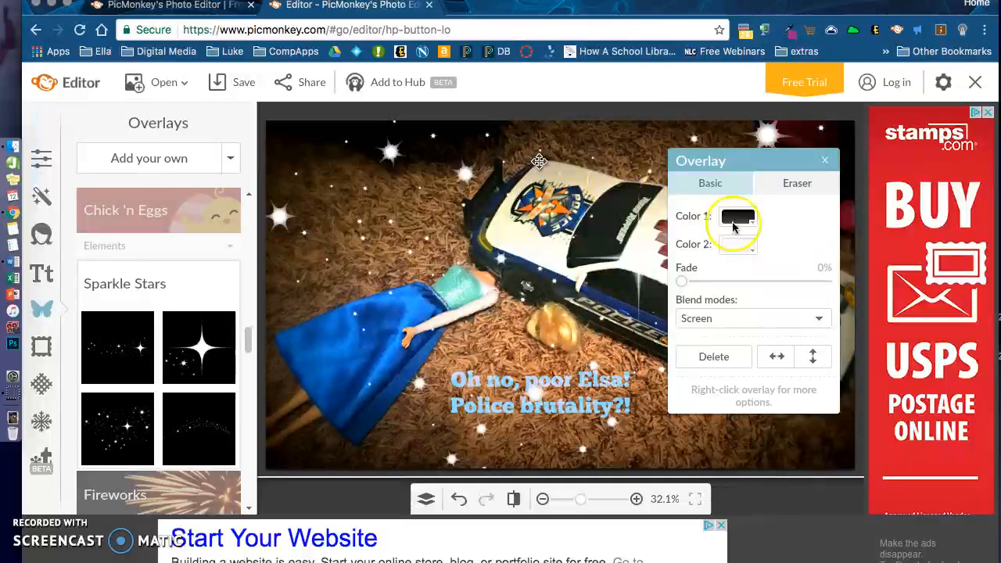
# Step: Set Color 1 of the sparkle stars overlay to teal (00aaaa)
pyautogui.click(742, 220)
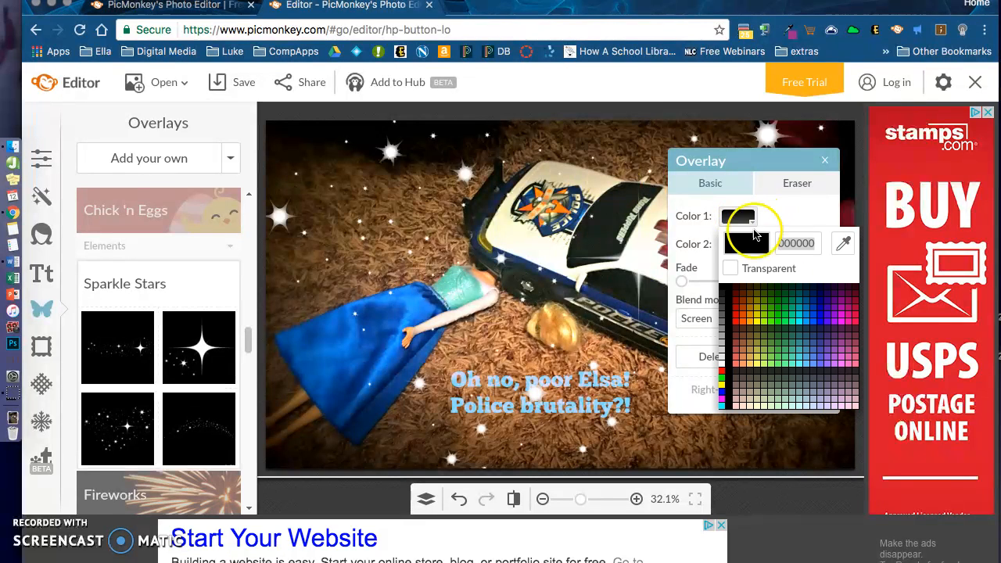
pyautogui.click(801, 316)
pyautogui.click(800, 314)
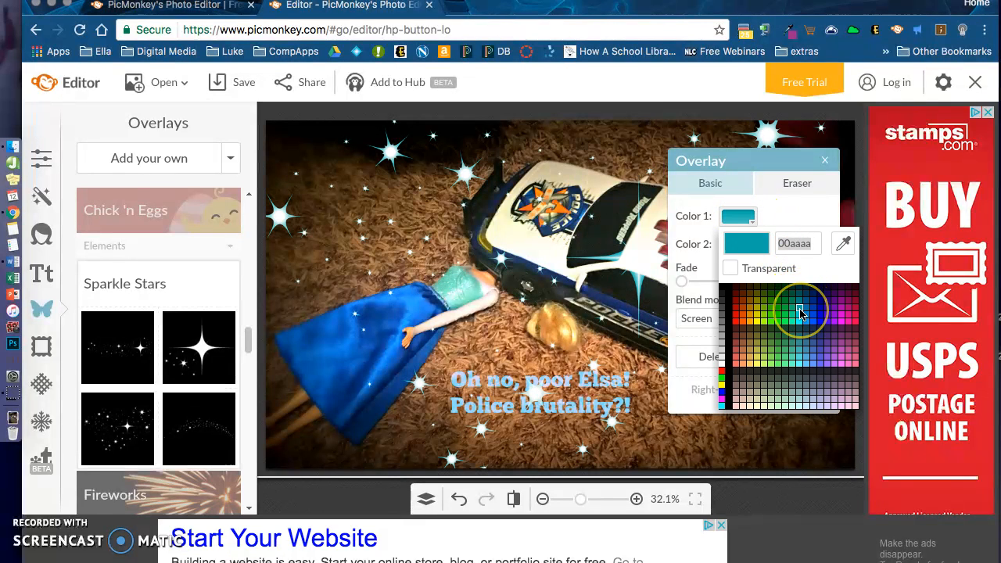
# Step: Set the sparkle stars overlay's blend mode to Normal and close its options
pyautogui.click(800, 314)
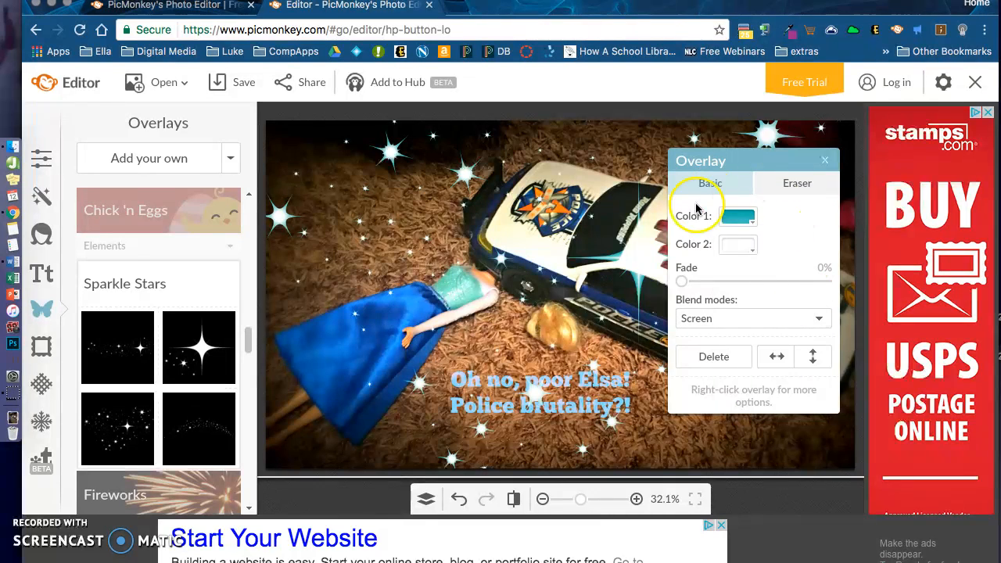
pyautogui.click(763, 318)
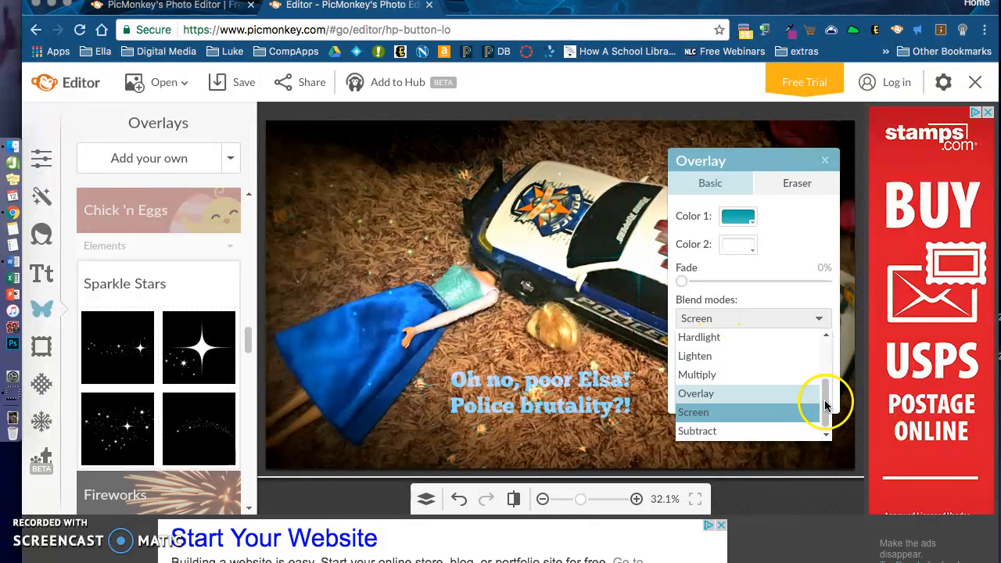
pyautogui.moveTo(827, 402); pyautogui.dragTo(825, 358)
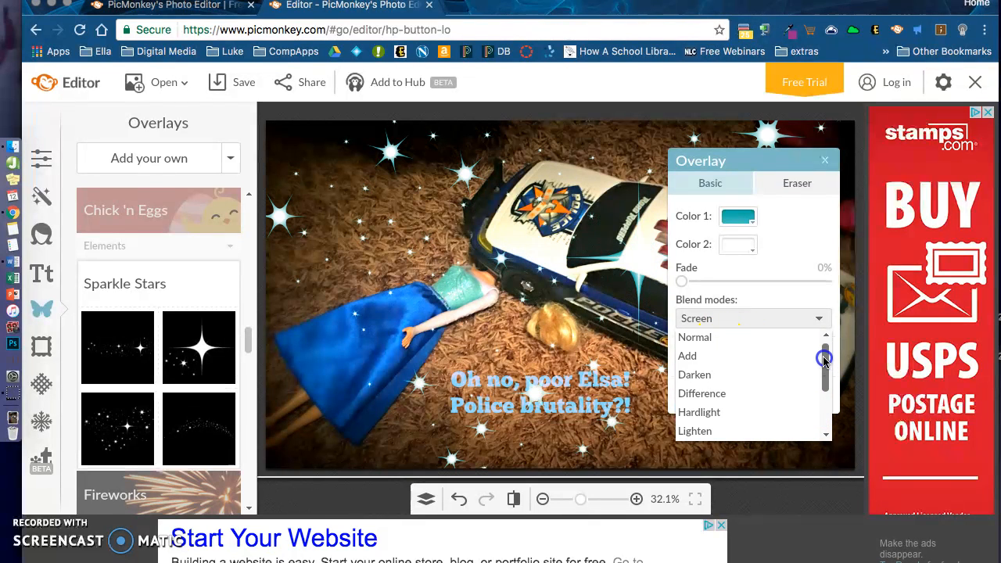
pyautogui.click(720, 347)
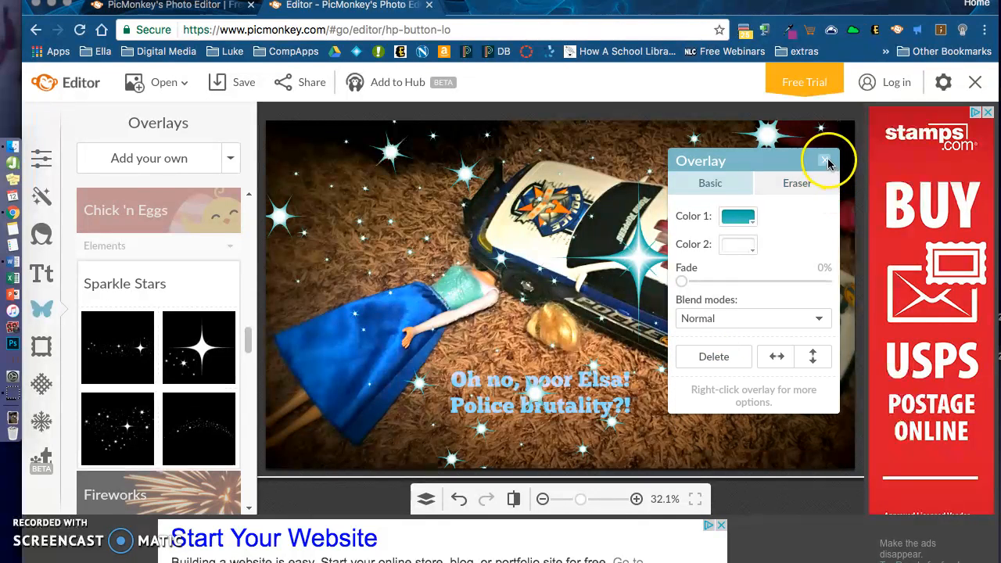
pyautogui.click(825, 160)
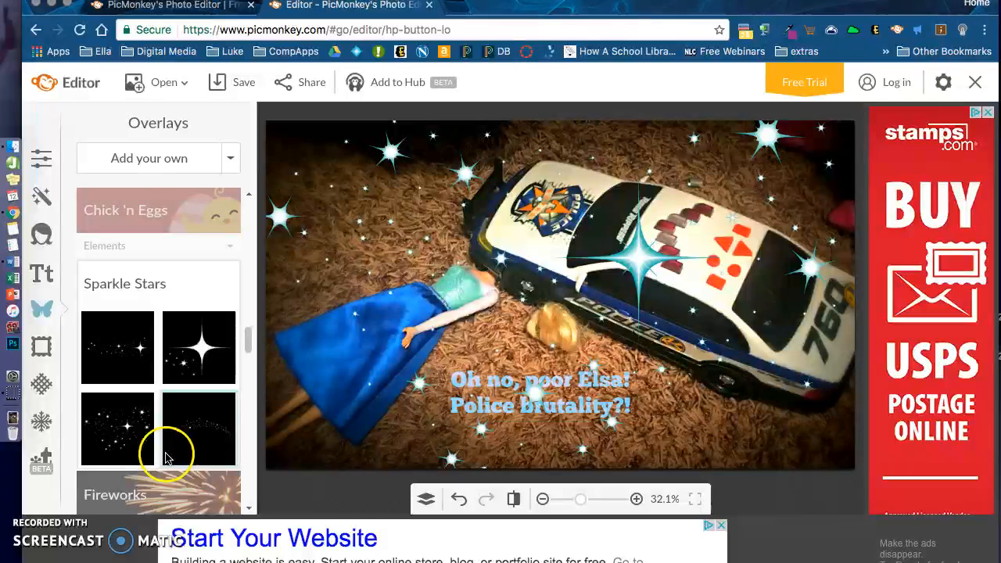
# Step: Browse the remaining overlays and apply a Museum Matte frame with outer thickness 25 and inner thickness 40
pyautogui.moveTo(248, 336); pyautogui.dragTo(252, 463)
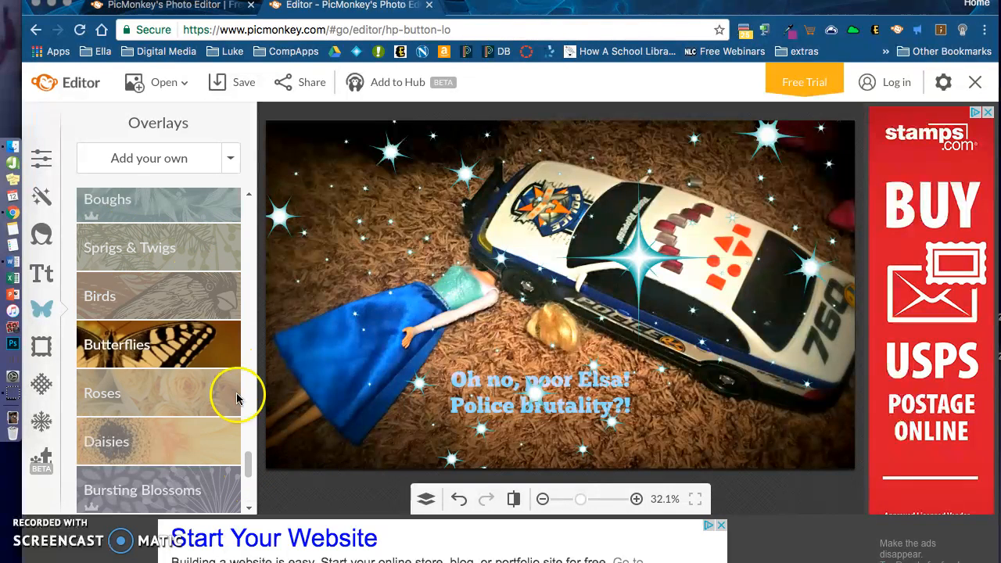
pyautogui.moveTo(251, 465); pyautogui.dragTo(250, 510)
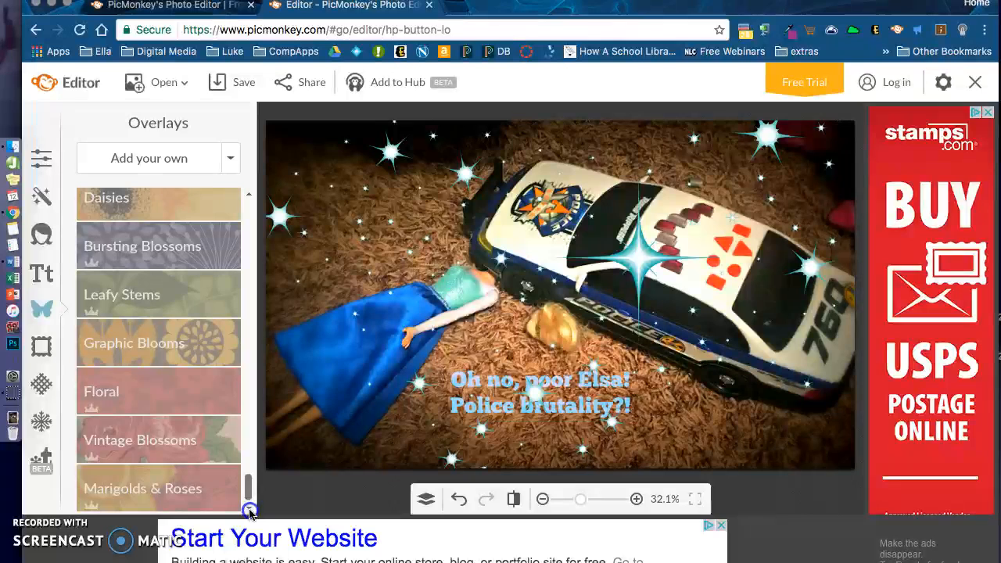
pyautogui.click(41, 348)
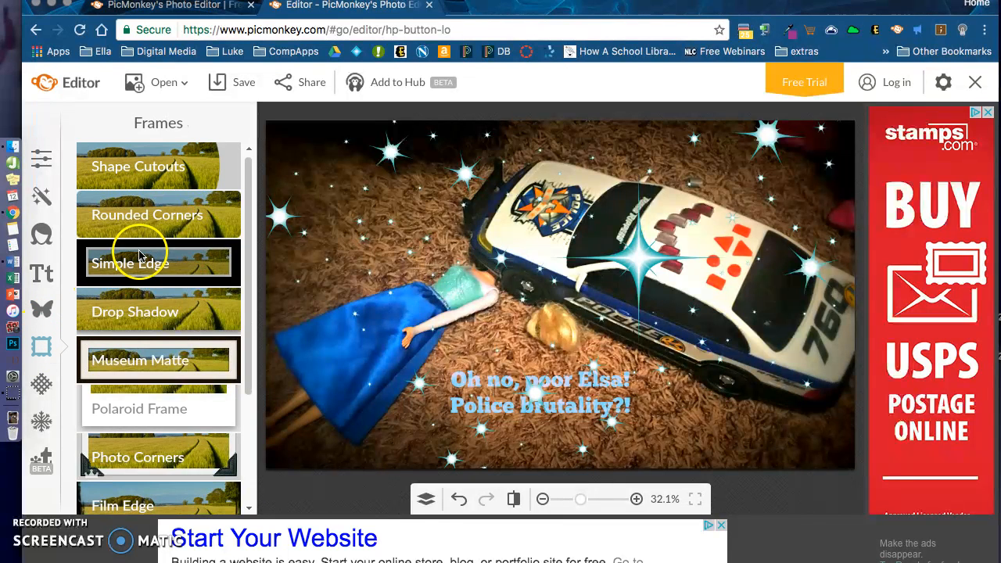
pyautogui.click(216, 359)
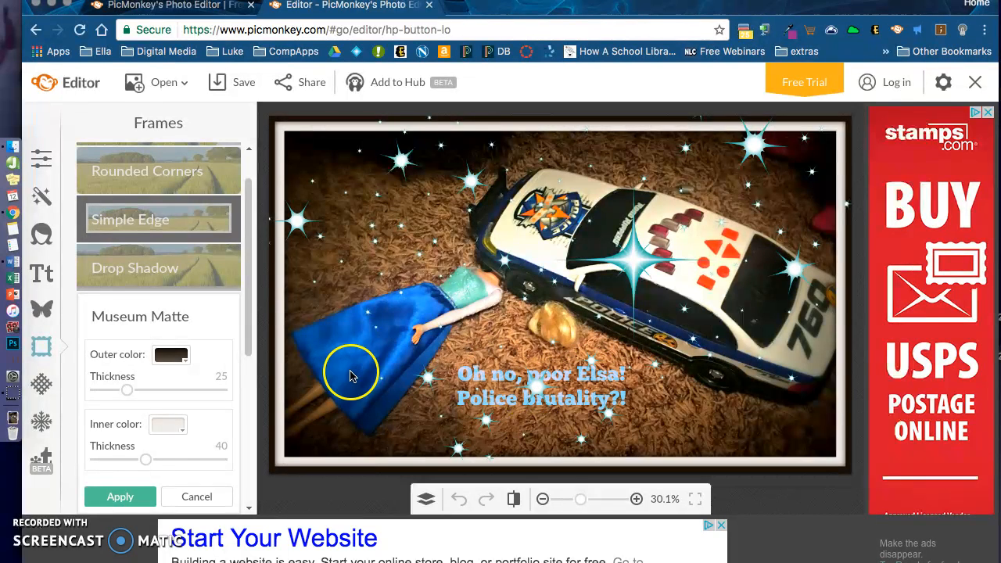
pyautogui.click(119, 497)
# Step: Reposition and stretch the sparkle stars overlay so it spreads over the framed photo, and close its options
pyautogui.moveTo(565, 376)
pyautogui.mouseDown()
pyautogui.moveTo(559, 362)
pyautogui.moveTo(569, 376)
pyautogui.mouseUp()
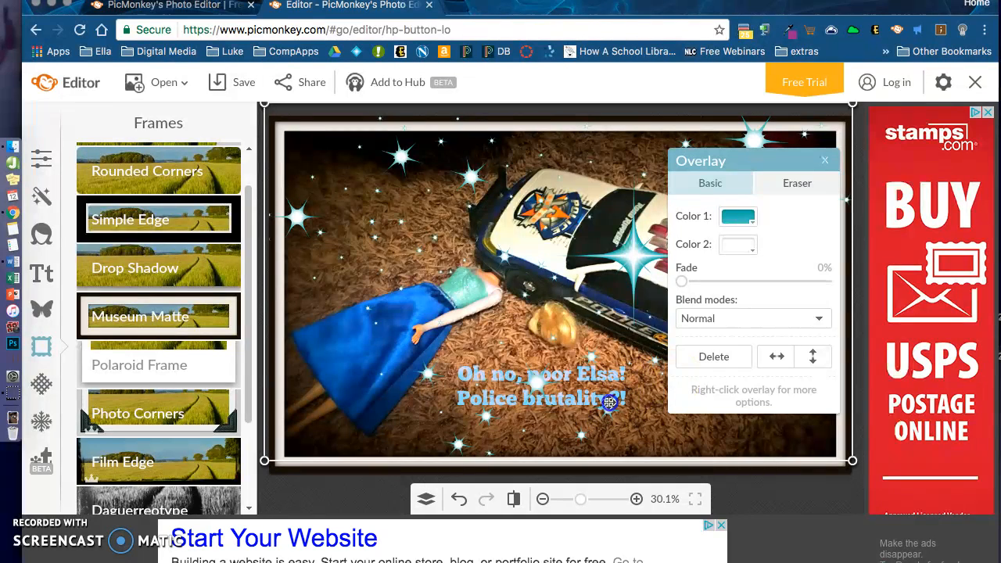
pyautogui.moveTo(614, 384); pyautogui.dragTo(598, 391)
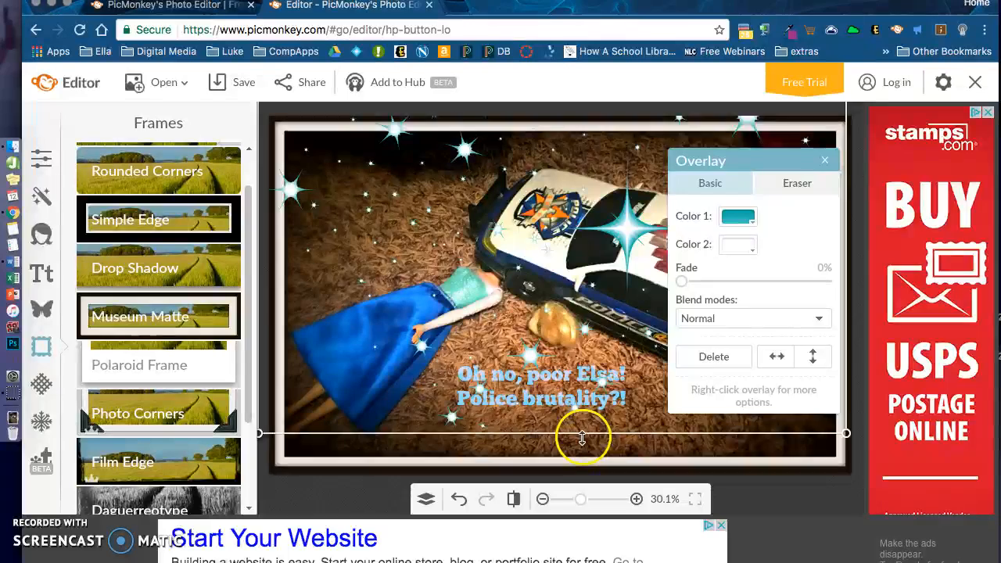
pyautogui.moveTo(582, 440); pyautogui.dragTo(582, 477)
pyautogui.moveTo(575, 396); pyautogui.dragTo(576, 364)
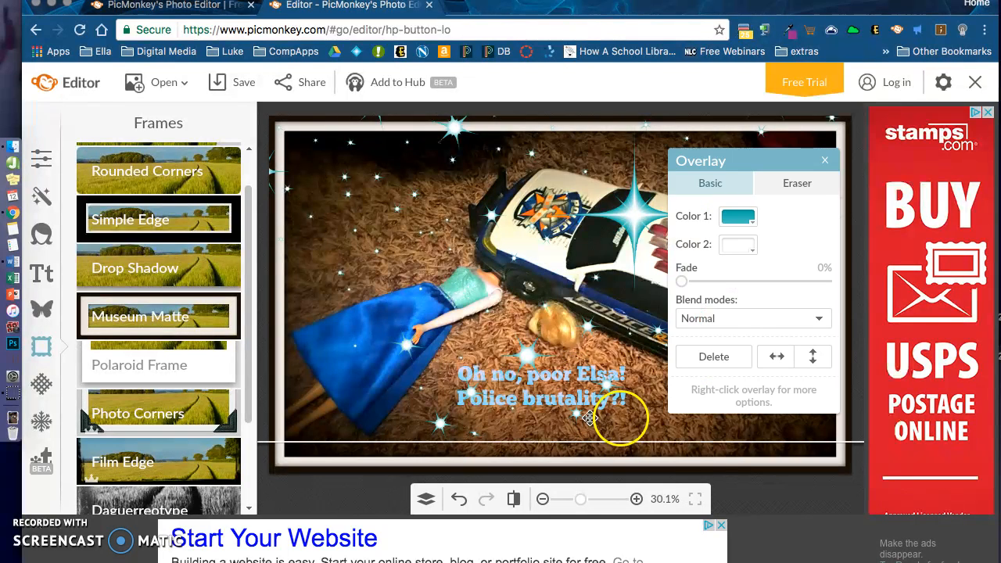
pyautogui.click(827, 152)
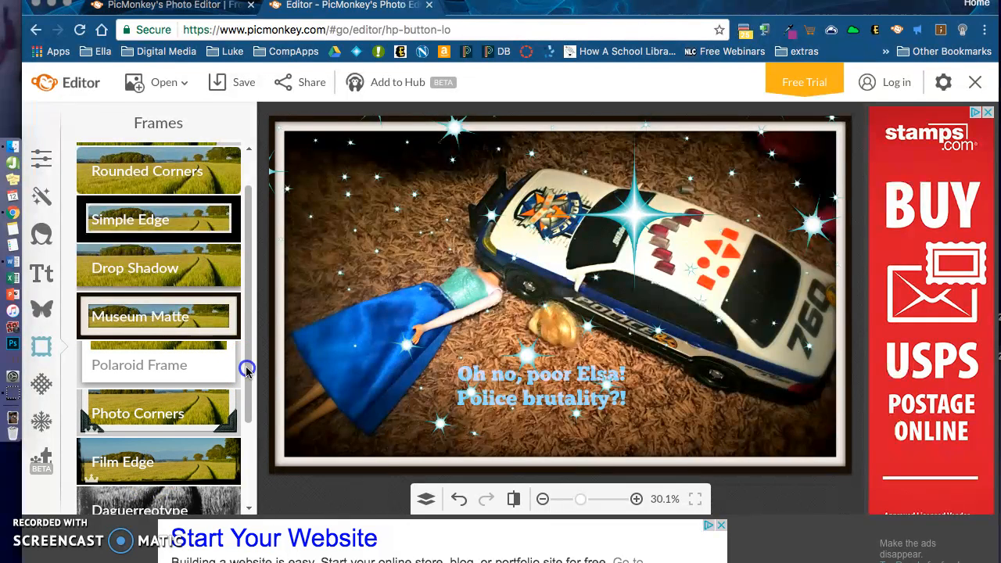
# Step: Look through the other frames and the list of textures down to Weave
pyautogui.scroll(-3, 247, 370)
pyautogui.scroll(4, 227, 344)
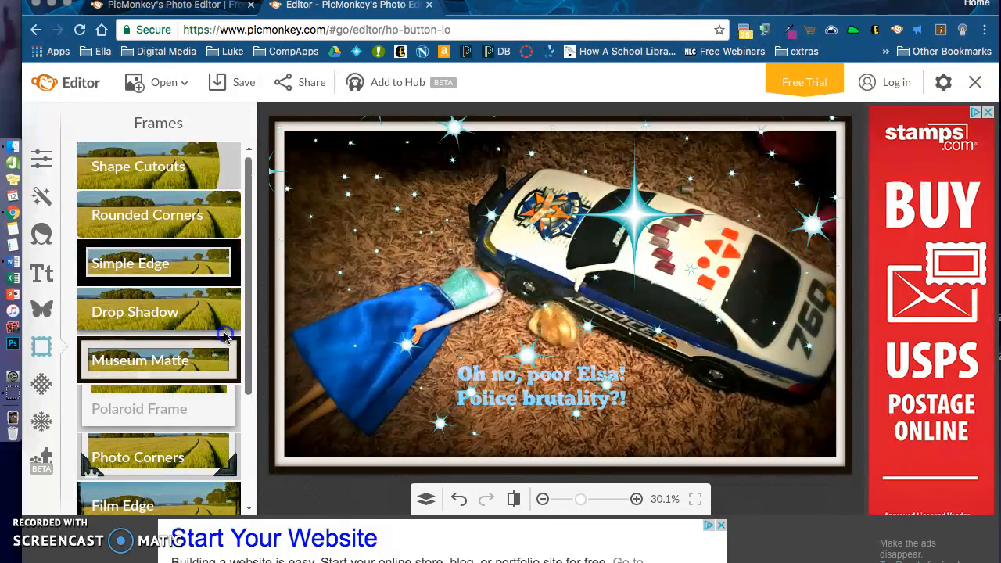
pyautogui.click(43, 386)
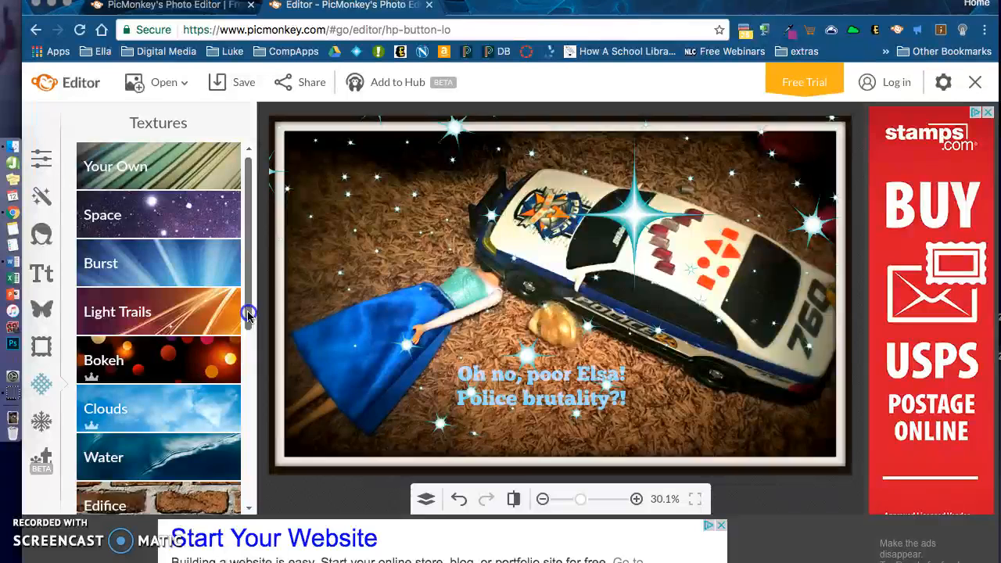
pyautogui.moveTo(248, 316); pyautogui.dragTo(248, 333)
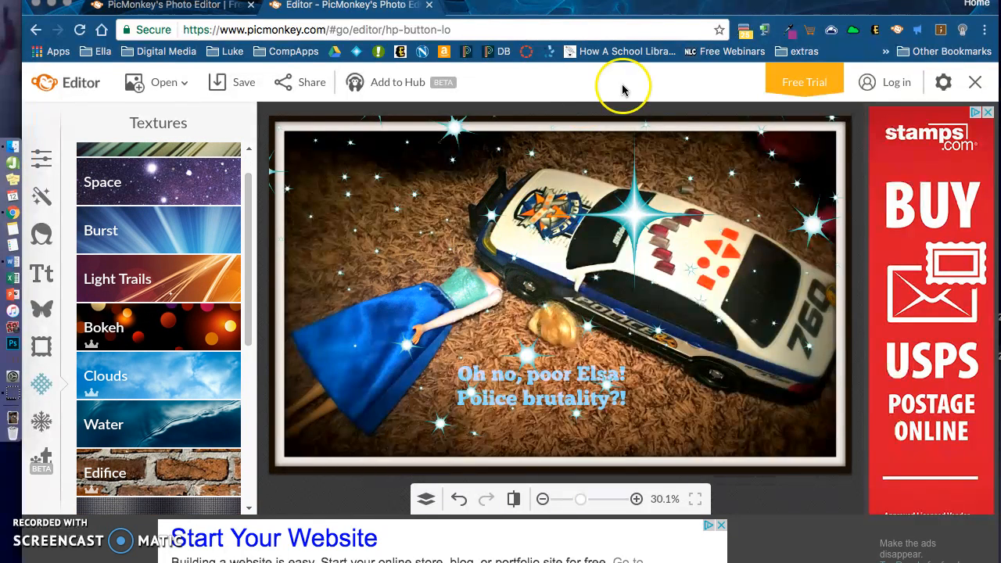
pyautogui.moveTo(246, 335); pyautogui.dragTo(244, 509)
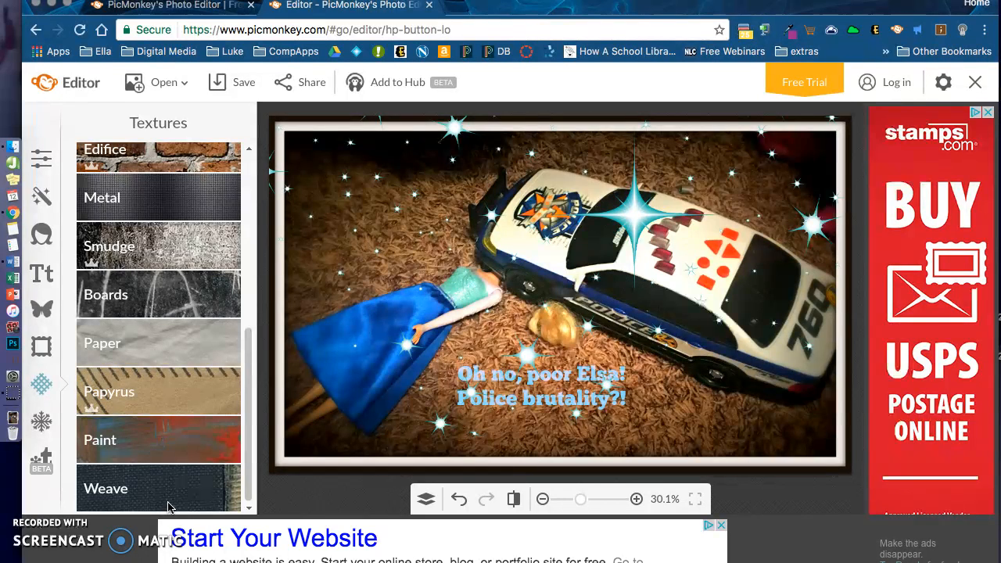
# Step: Open the Zombies theme and look through its costume, effects, textures and text items
pyautogui.click(43, 421)
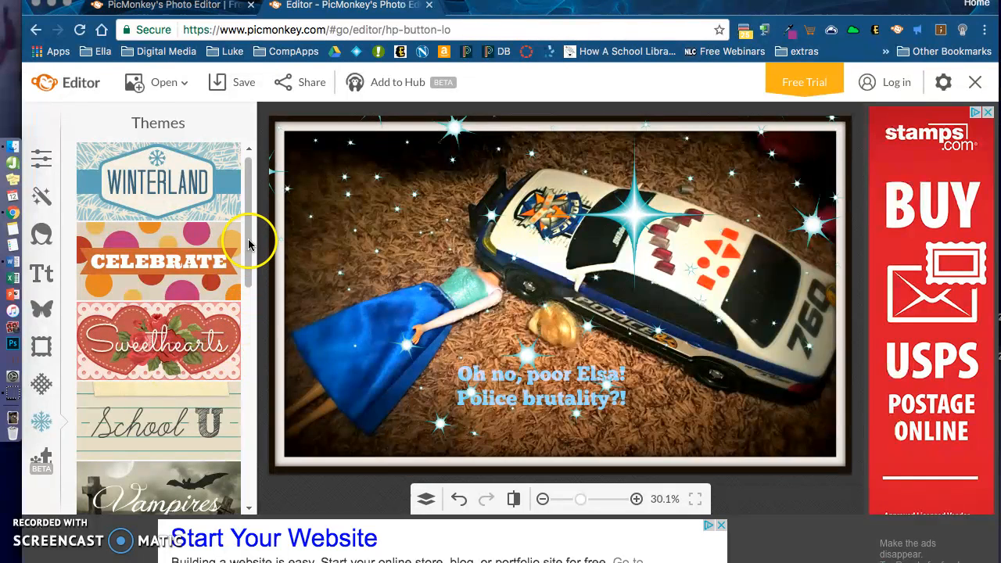
pyautogui.moveTo(249, 244); pyautogui.dragTo(252, 338)
pyautogui.click(178, 298)
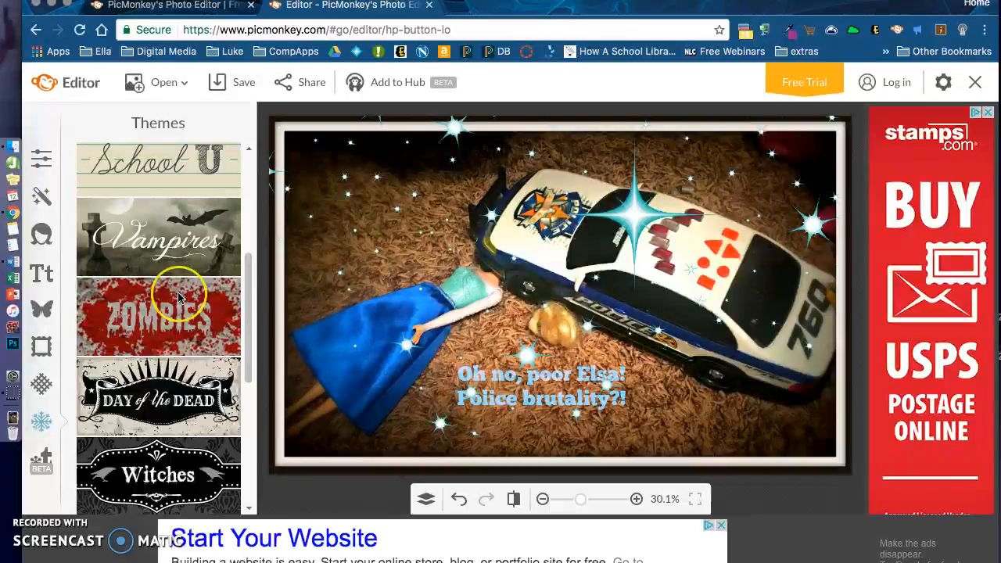
pyautogui.click(178, 297)
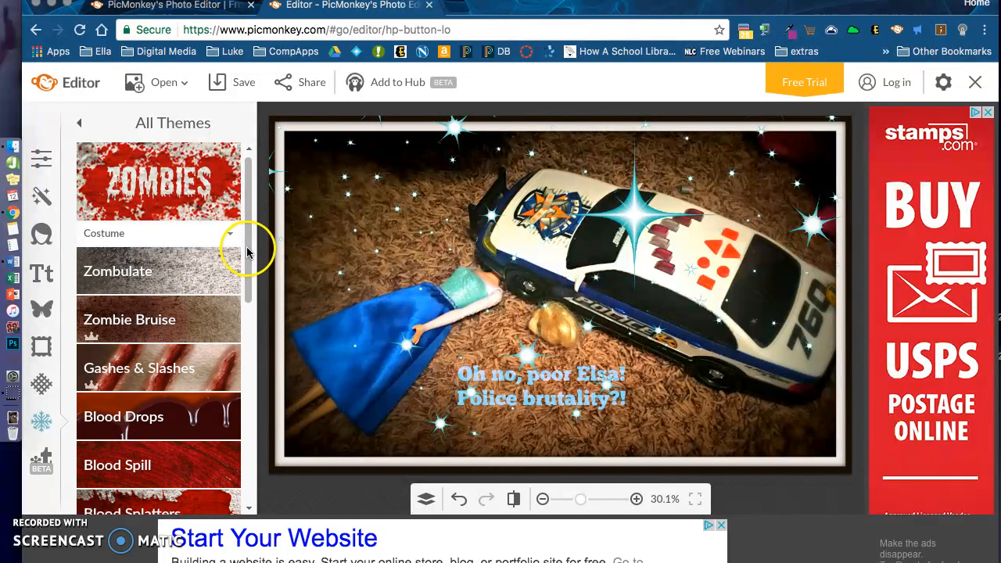
pyautogui.moveTo(247, 249); pyautogui.dragTo(232, 355)
pyautogui.moveTo(251, 360); pyautogui.dragTo(258, 497)
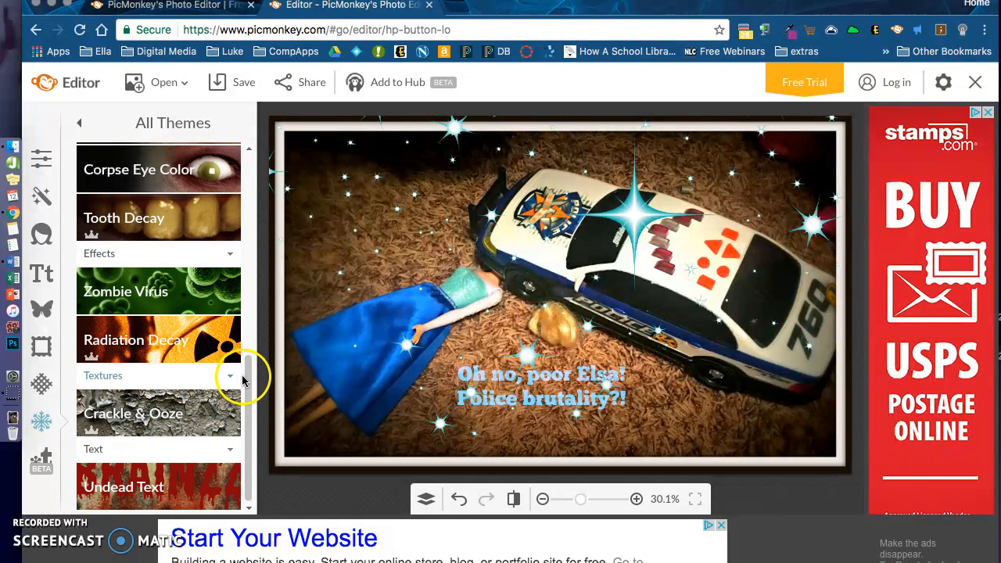
# Step: Look through the remaining themes down to SantaLand, try switching to a design template, and go back to the unsaved photo
pyautogui.click(41, 418)
pyautogui.scroll(-2, 201, 196)
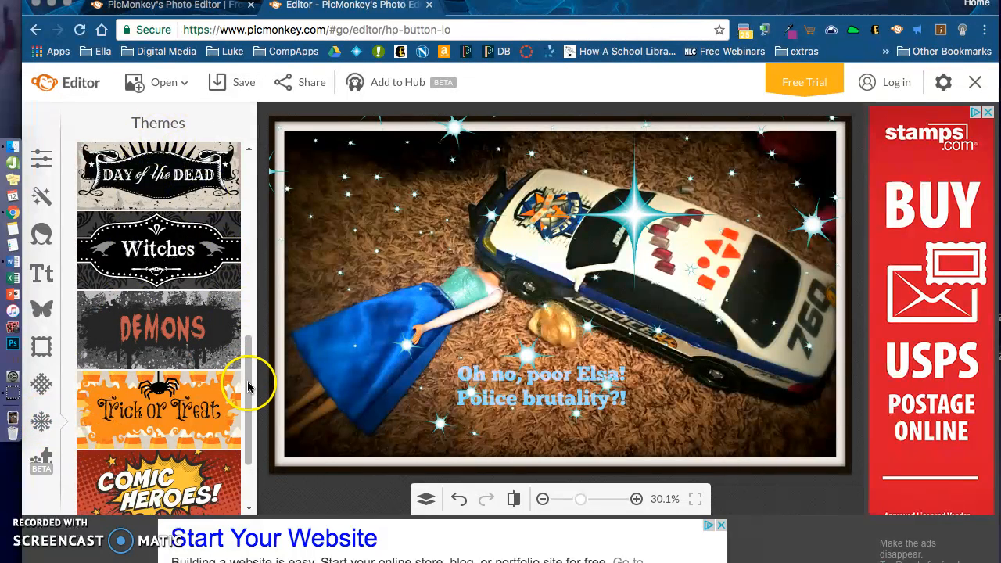
pyautogui.scroll(-3, 251, 454)
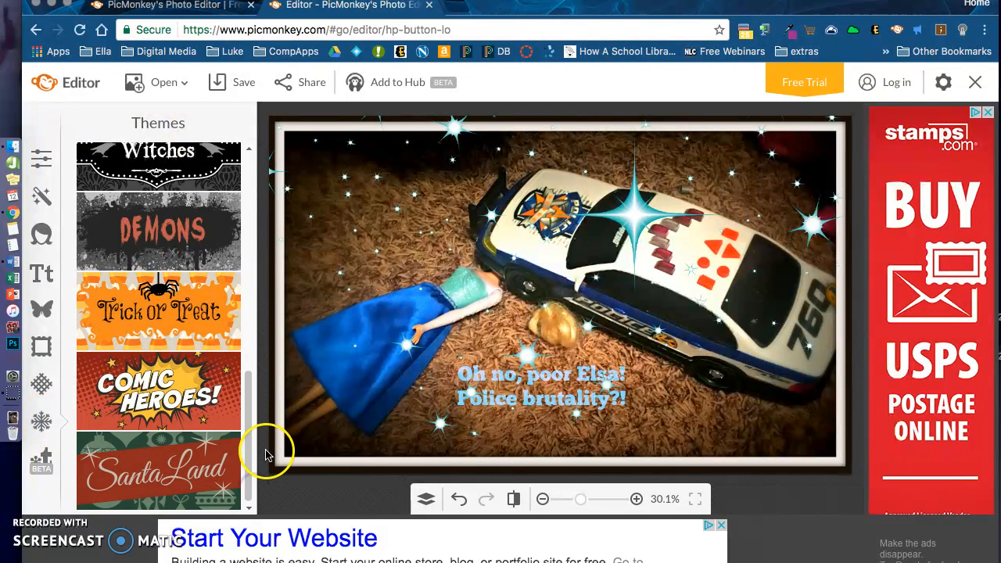
pyautogui.moveTo(253, 467)
pyautogui.mouseDown()
pyautogui.moveTo(248, 250)
pyautogui.moveTo(251, 470)
pyautogui.mouseUp()
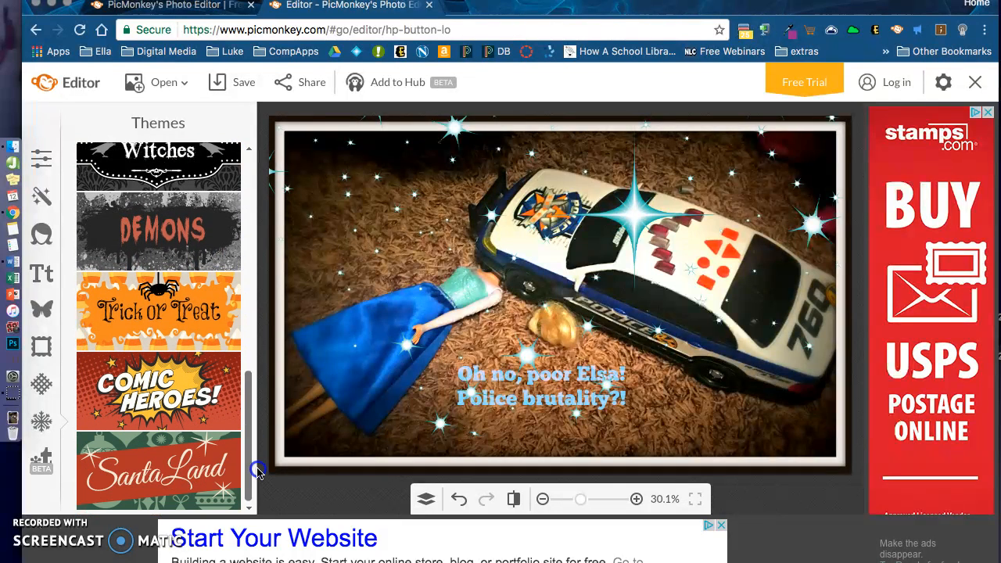
pyautogui.click(43, 461)
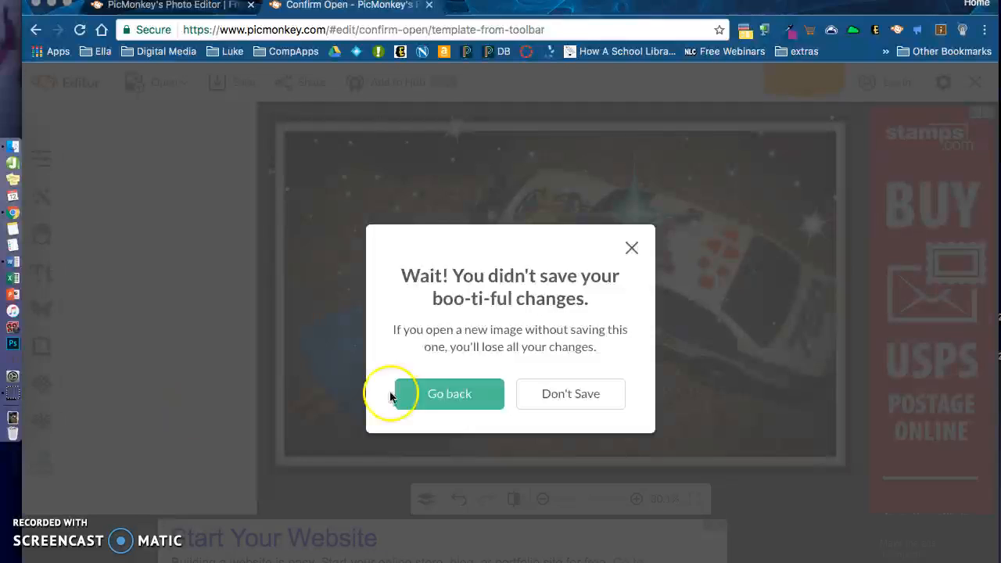
pyautogui.click(436, 395)
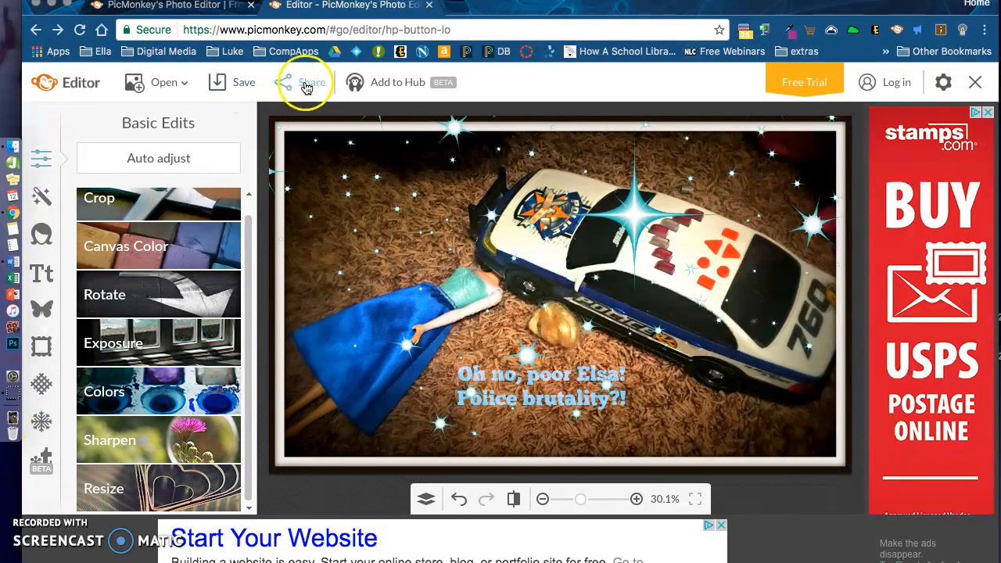
# Step: Open the save settings, name the file "Oh no Elsa" and choose the .jpg format
pyautogui.click(223, 86)
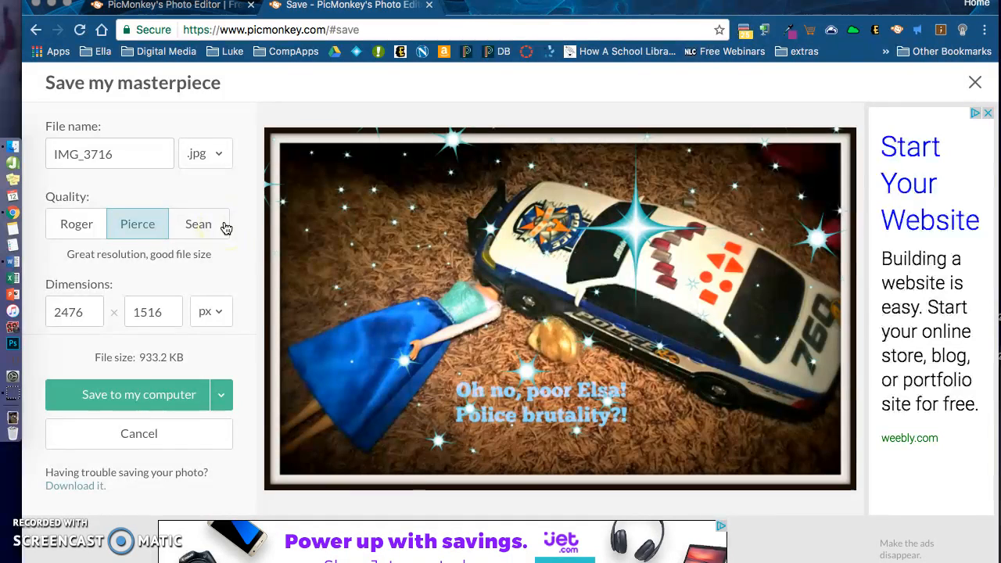
pyautogui.click(182, 308)
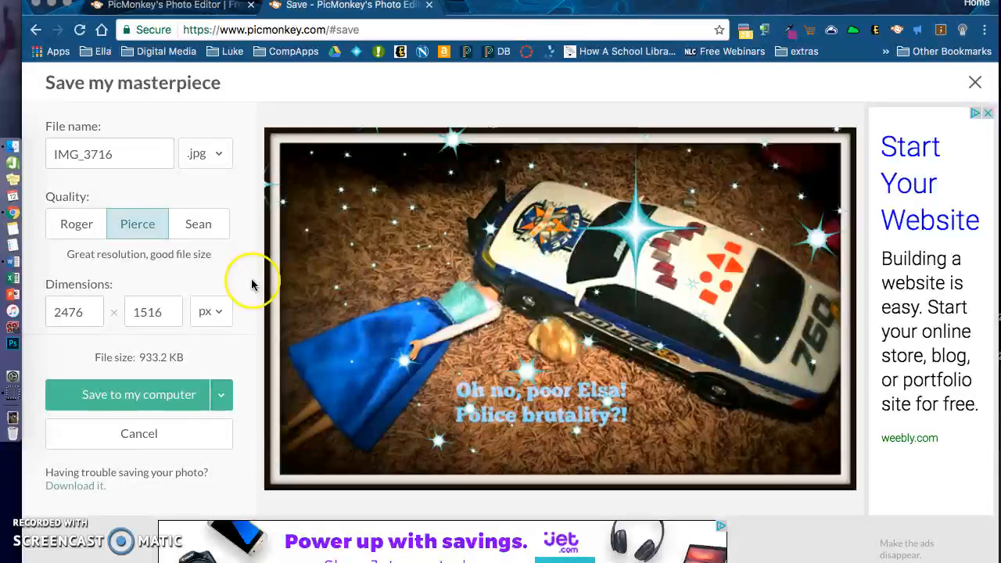
pyautogui.click(116, 154)
pyautogui.moveTo(117, 155); pyautogui.dragTo(31, 151)
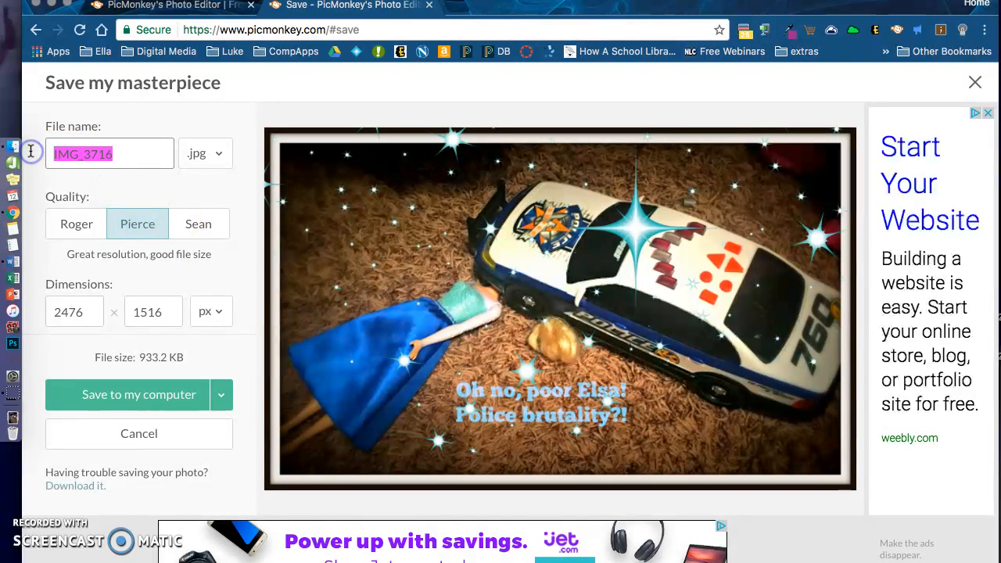
pyautogui.write('Oh no Elsa')
pyautogui.click(201, 161)
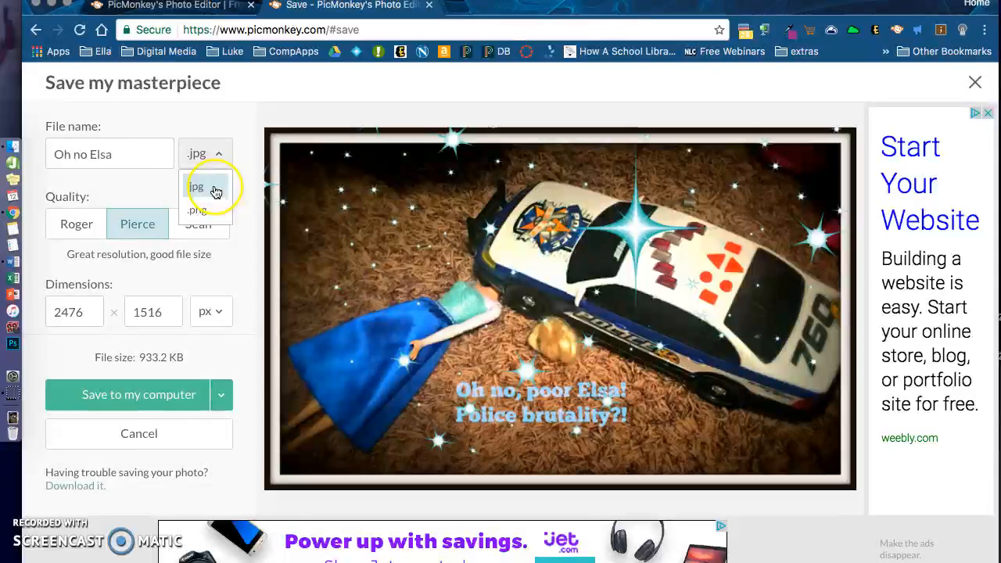
pyautogui.click(216, 190)
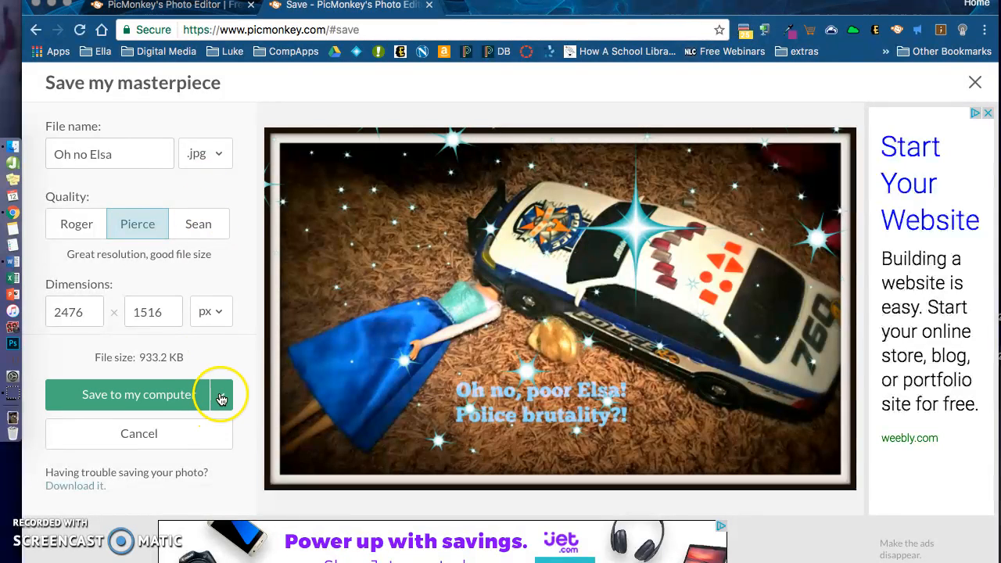
# Step: Save the finished photo to the computer's Downloads folder as a JPEG image named "Oh no Elsa"
pyautogui.click(168, 397)
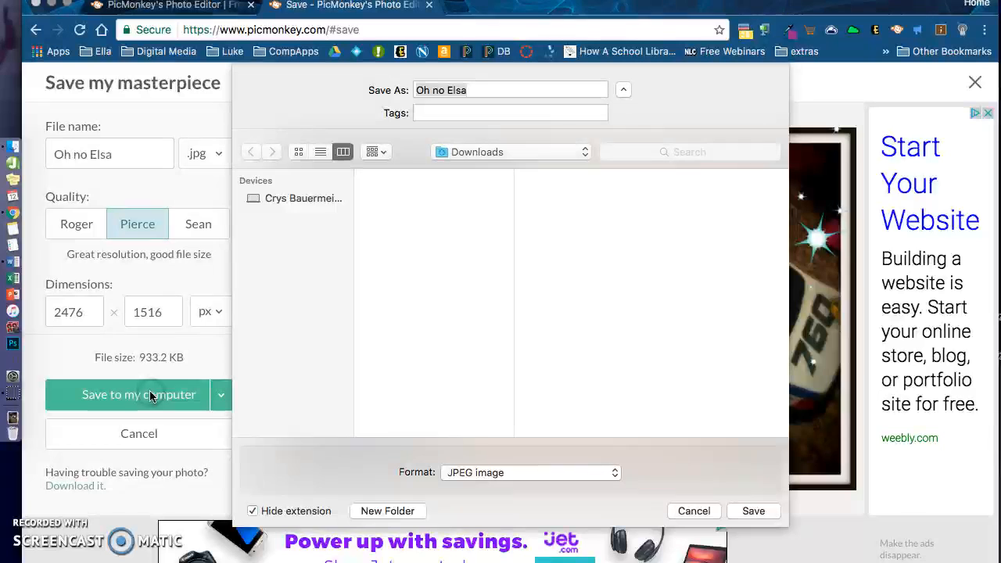
pyautogui.click(494, 152)
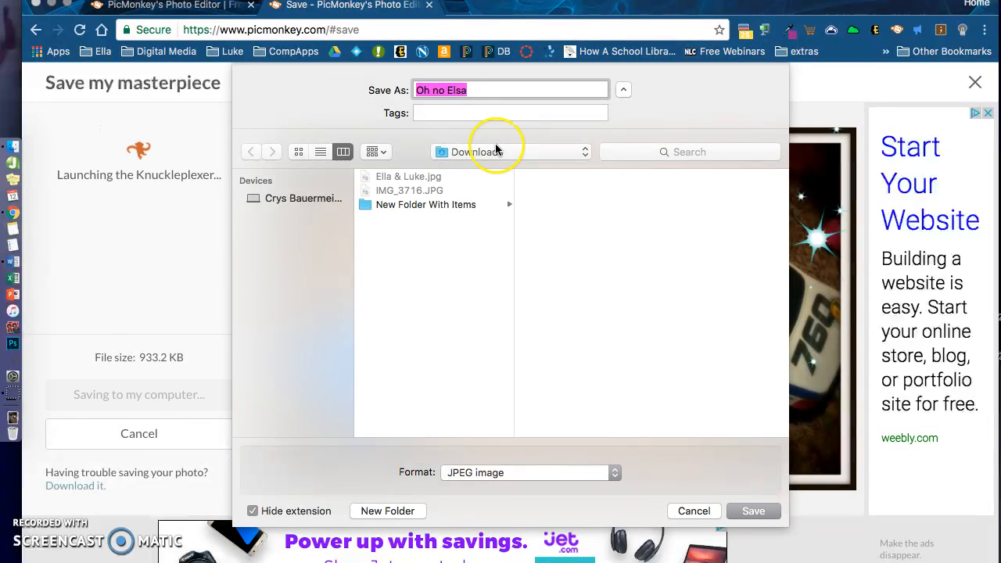
pyautogui.click(753, 511)
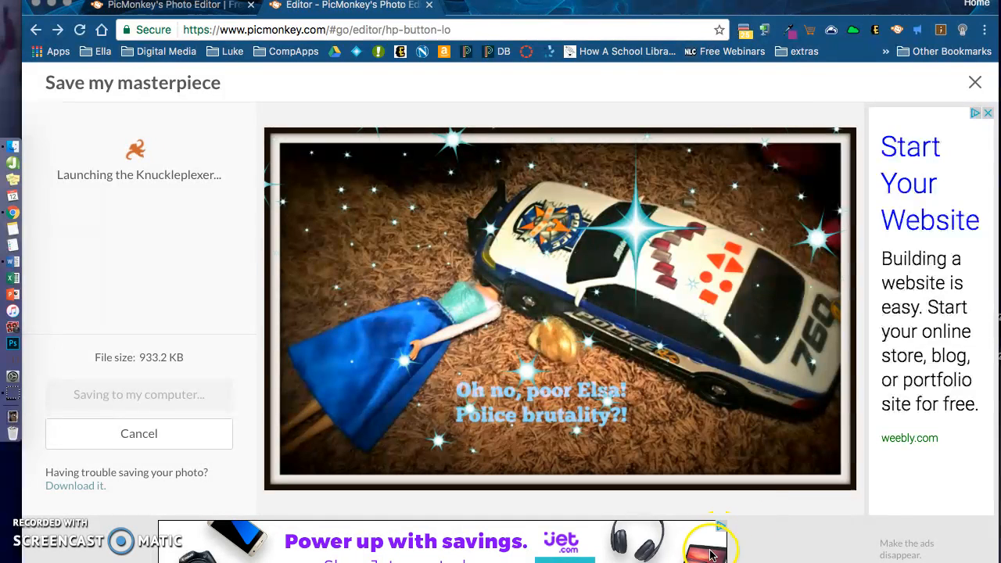
pyautogui.click(286, 207)
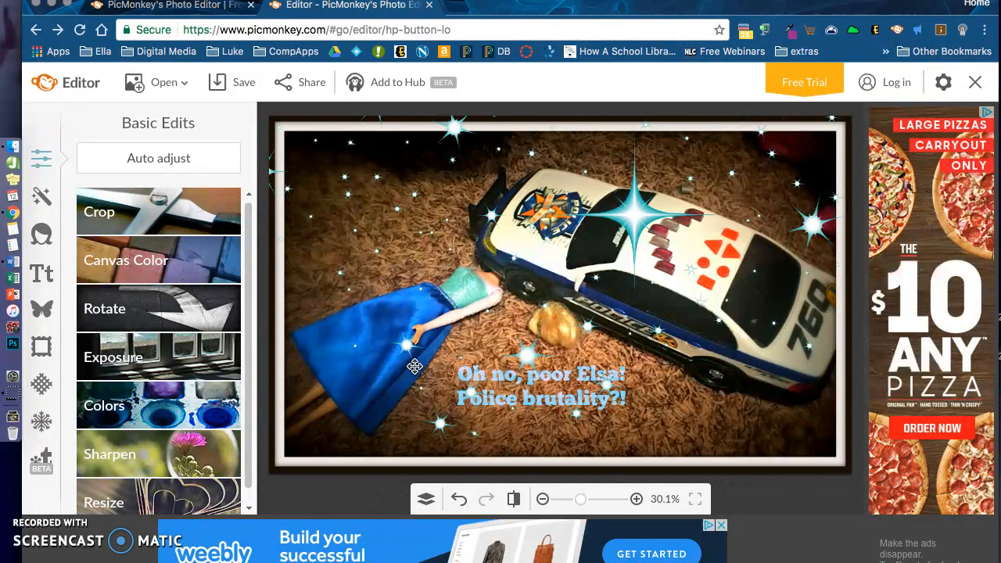
pyautogui.moveTo(934, 547)
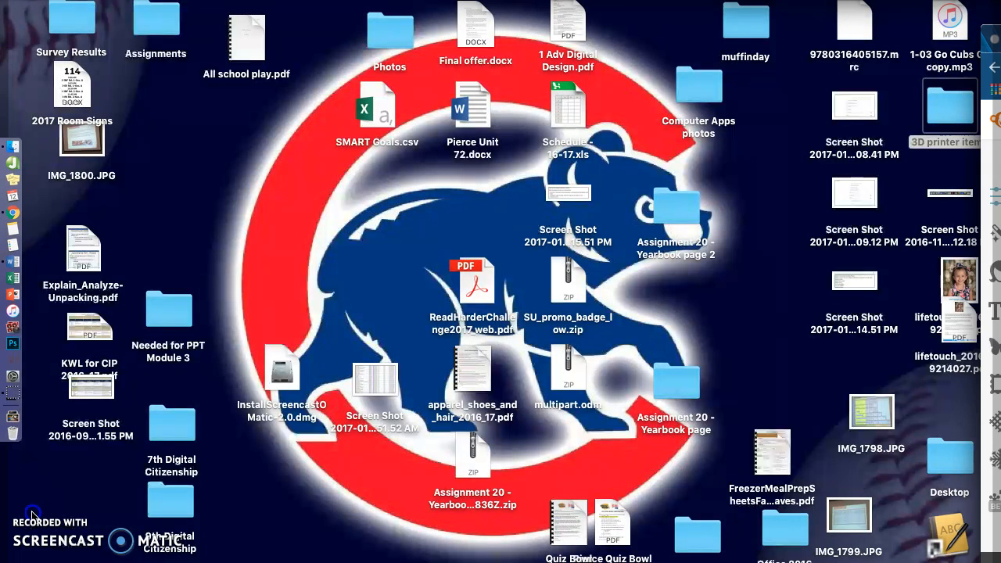
pyautogui.moveTo(1000, 562)
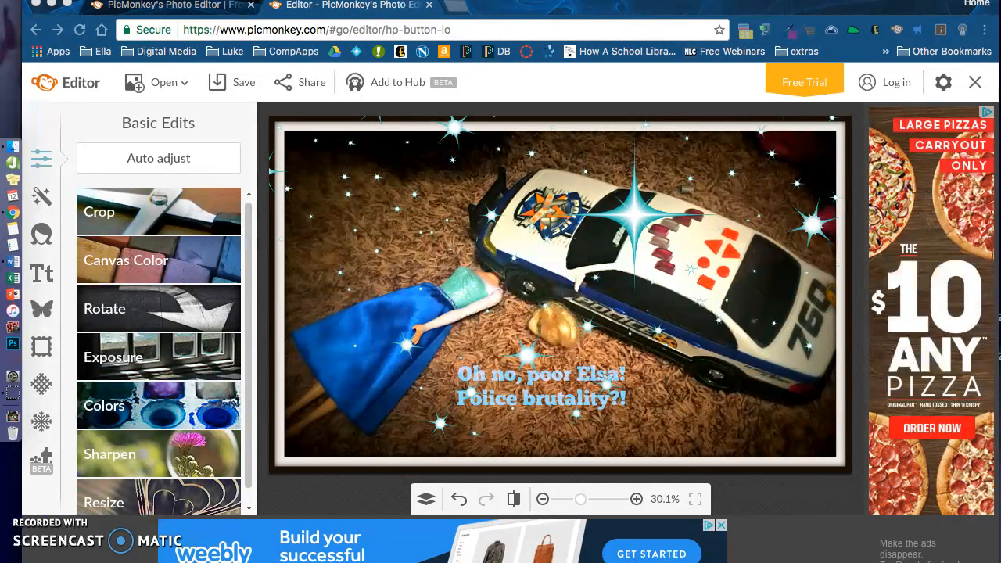